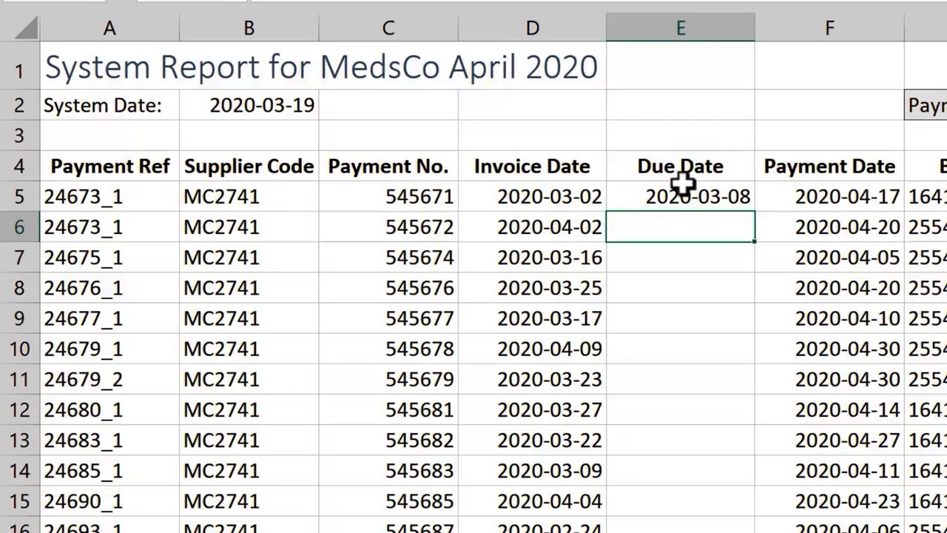
- Copy E5's due-date formula down column E, so each due date is six days after its invoice date
{"action": "left_click", "coordinate": [668, 193]}
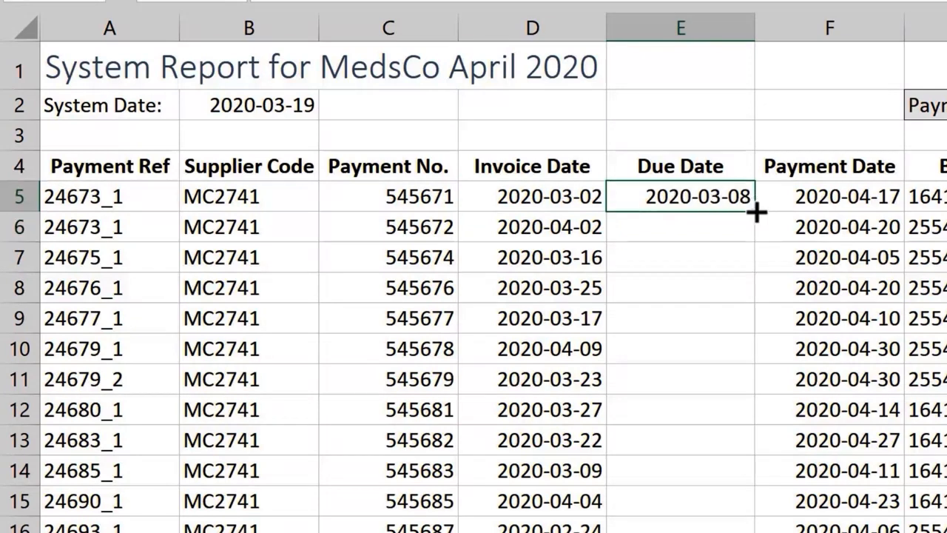
{"action": "double_click", "coordinate": [756, 212]}
{"action": "left_click", "coordinate": [722, 136]}
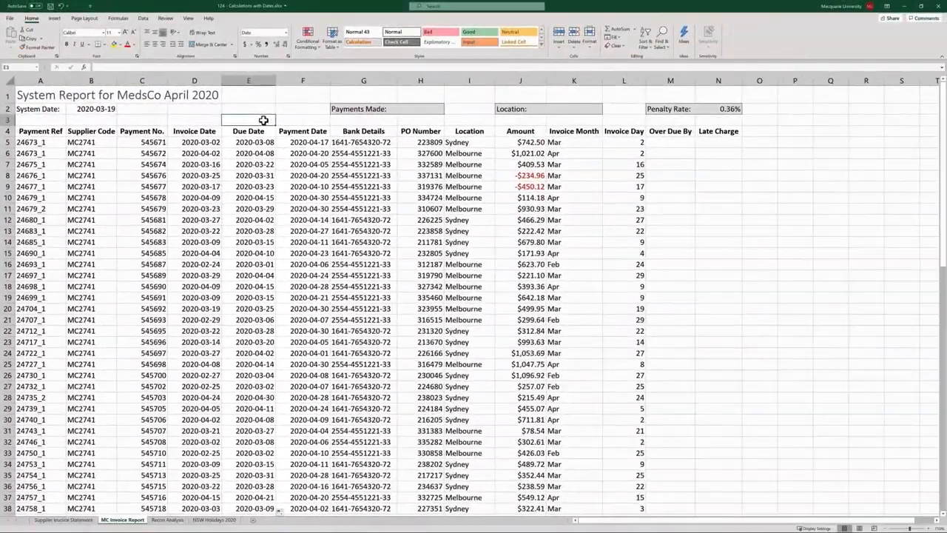
- Enter =F5-E5 in M5 and fill it down column M, giving 40, 12, 14, 20
{"action": "left_click", "coordinate": [670, 142]}
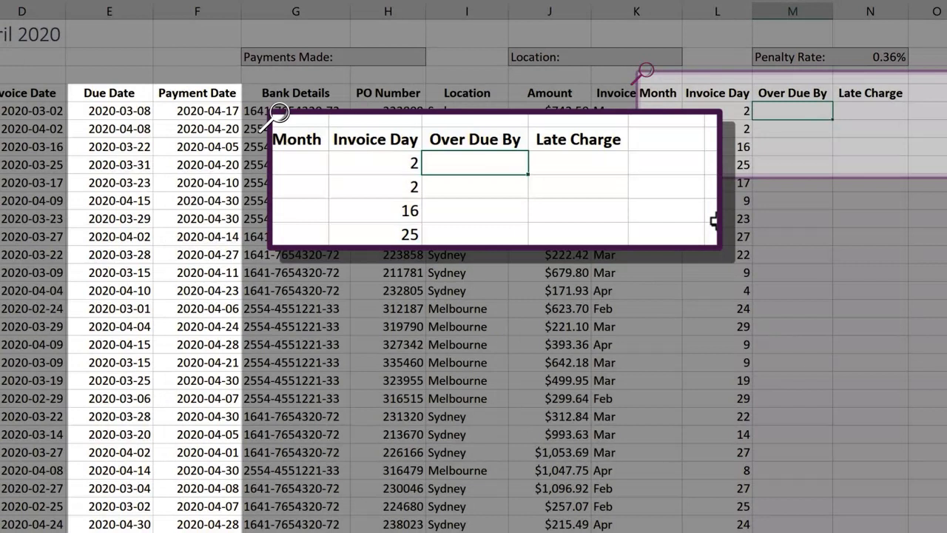
{"action": "type", "text": "="}
{"action": "left_click", "coordinate": [192, 108]}
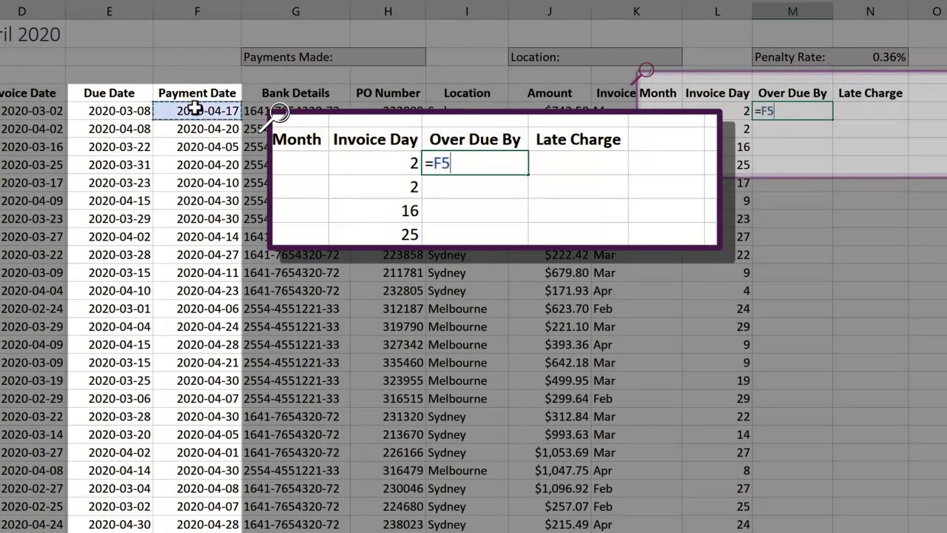
{"action": "type", "text": "-"}
{"action": "left_click", "coordinate": [120, 111]}
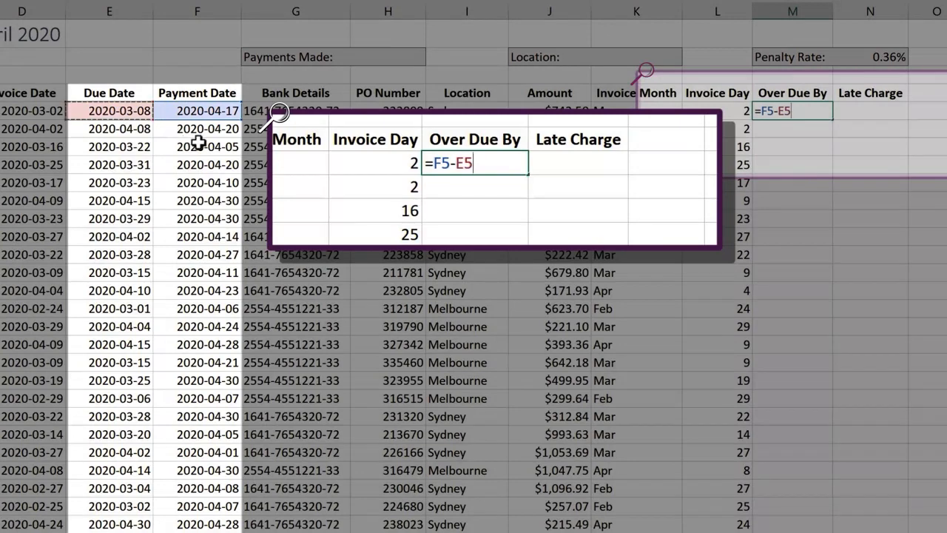
{"action": "key", "text": "Return"}
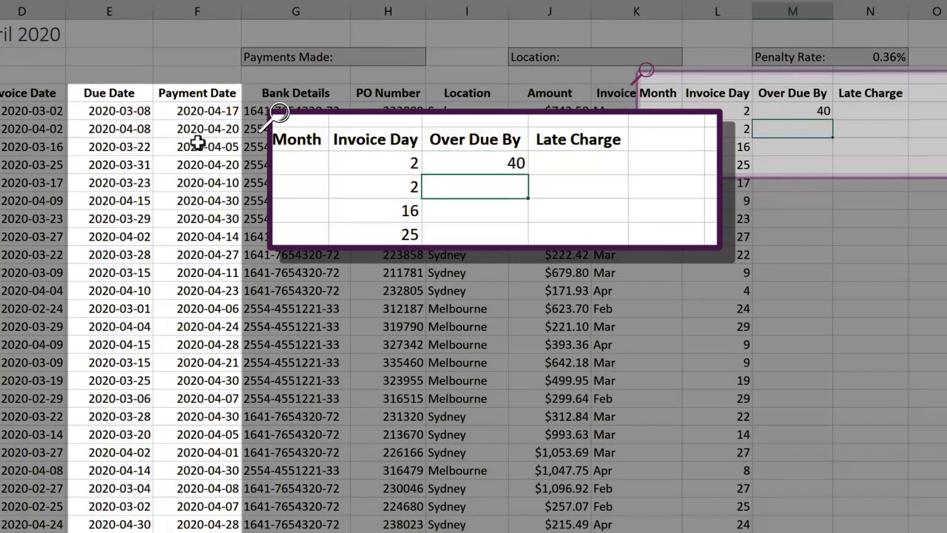
{"action": "left_click", "coordinate": [770, 111]}
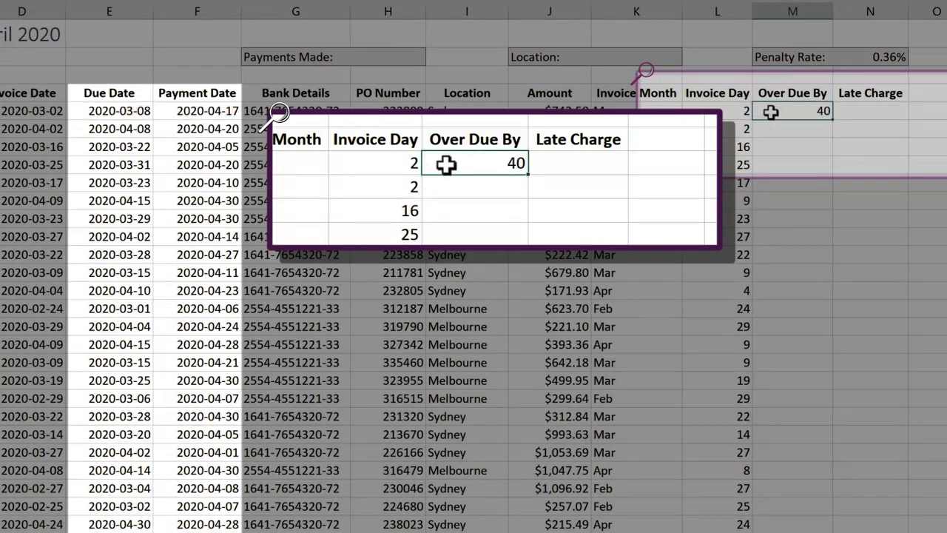
{"action": "double_click", "coordinate": [832, 121]}
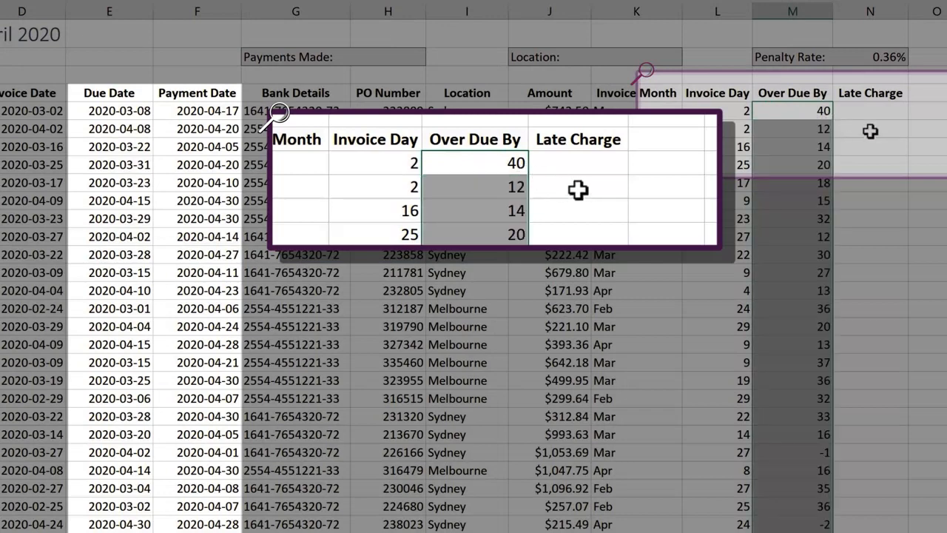
{"action": "left_click", "coordinate": [869, 130]}
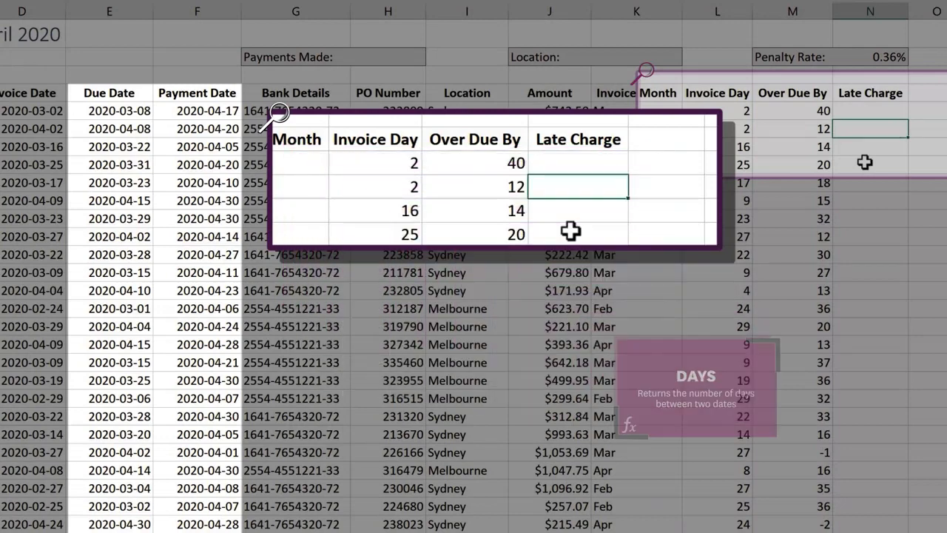
- Rewrite M5 as =DAYS(F5,E5), which still returns 40 overdue days
{"action": "key", "text": "Up"}
{"action": "key", "text": "Left"}
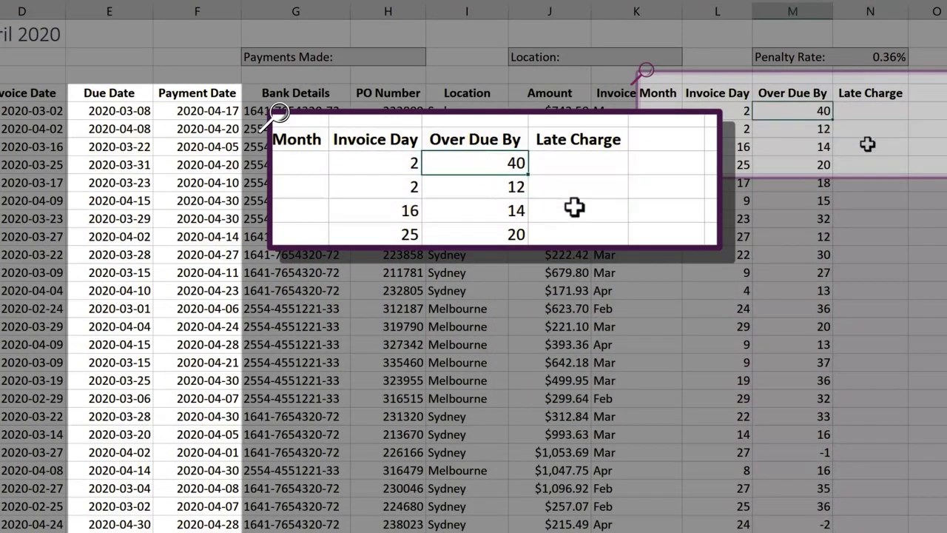
{"action": "type", "text": "=day"}
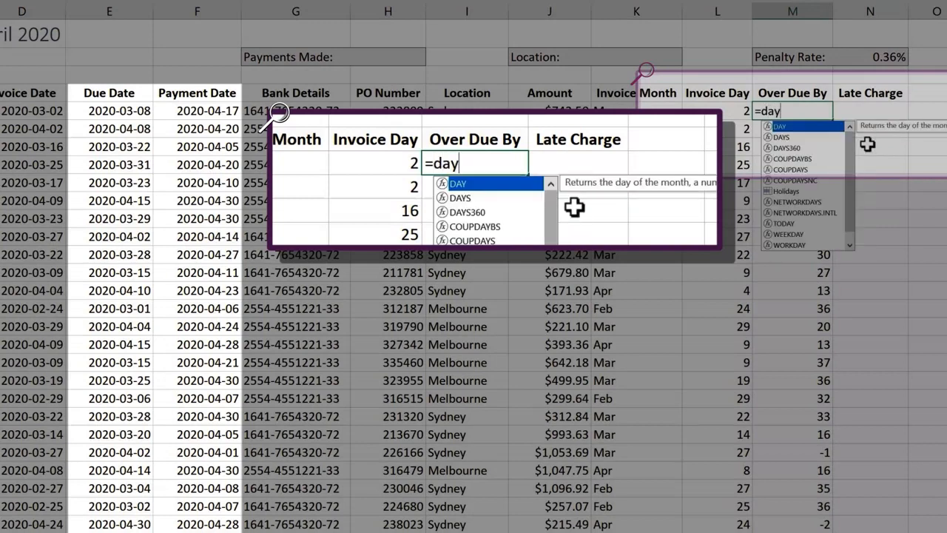
{"action": "key", "text": "Down"}
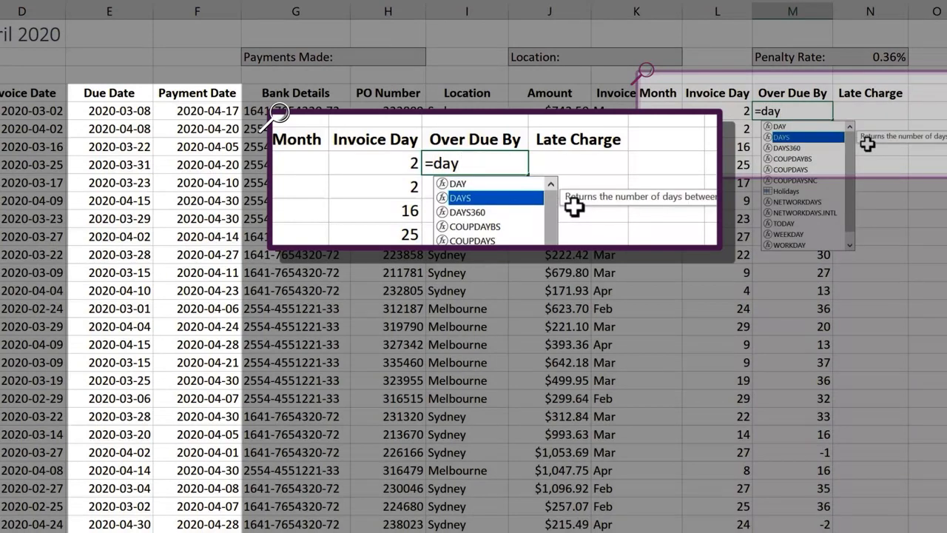
{"action": "key", "text": "Tab"}
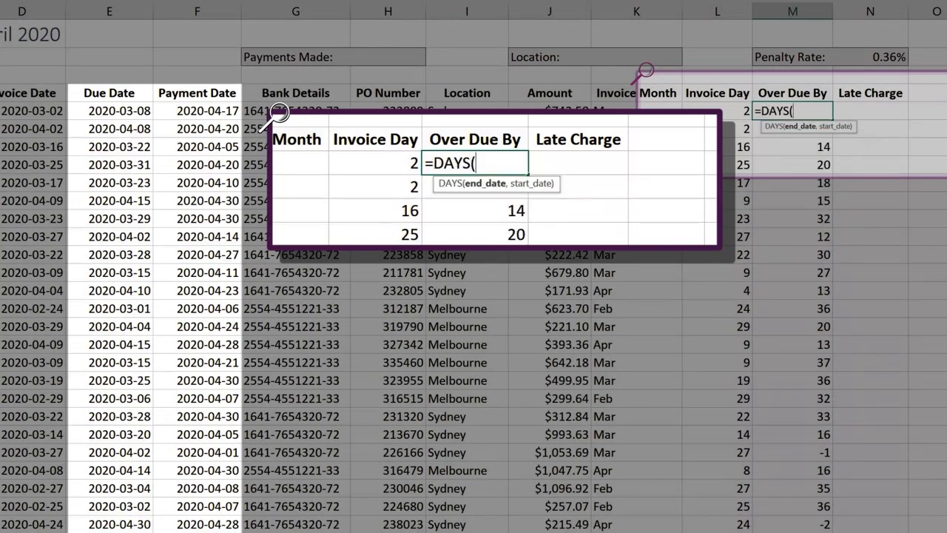
{"action": "left_click", "coordinate": [219, 117]}
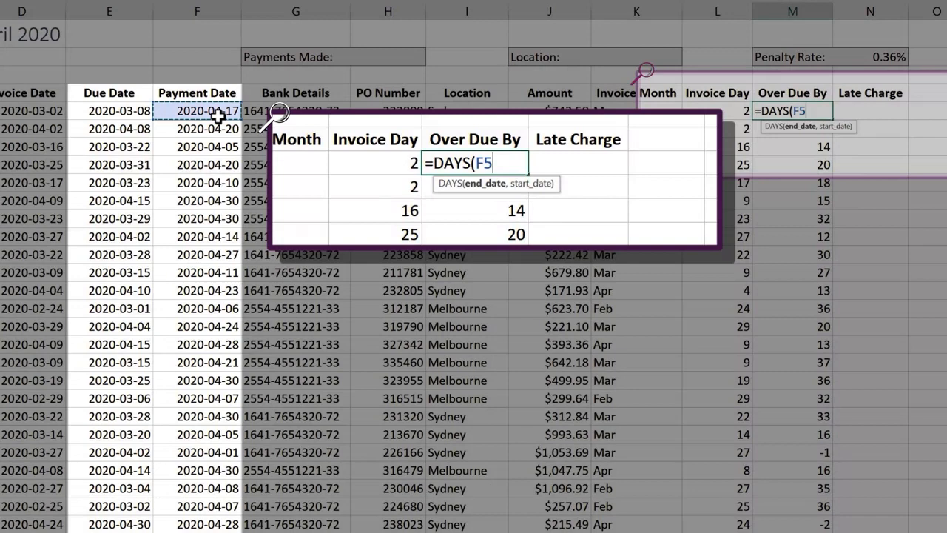
{"action": "type", "text": ","}
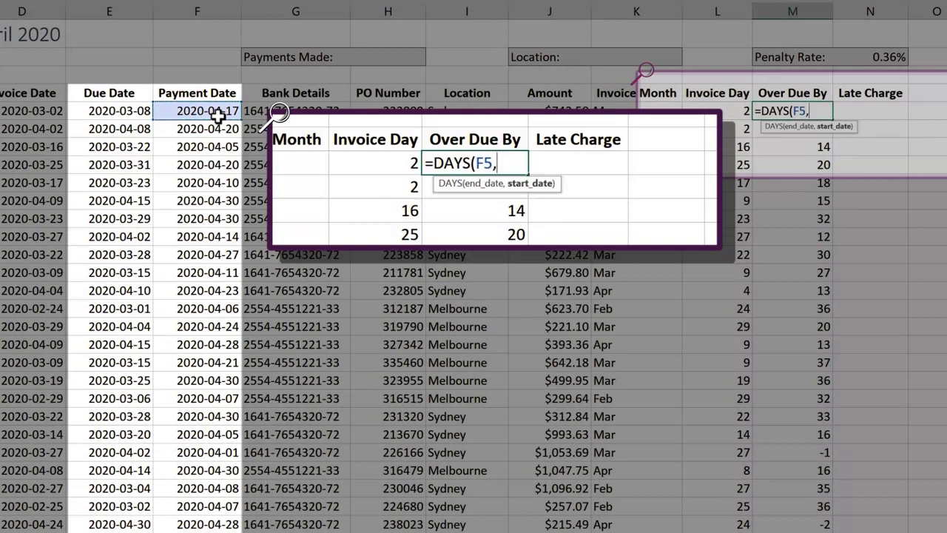
{"action": "left_click", "coordinate": [110, 116]}
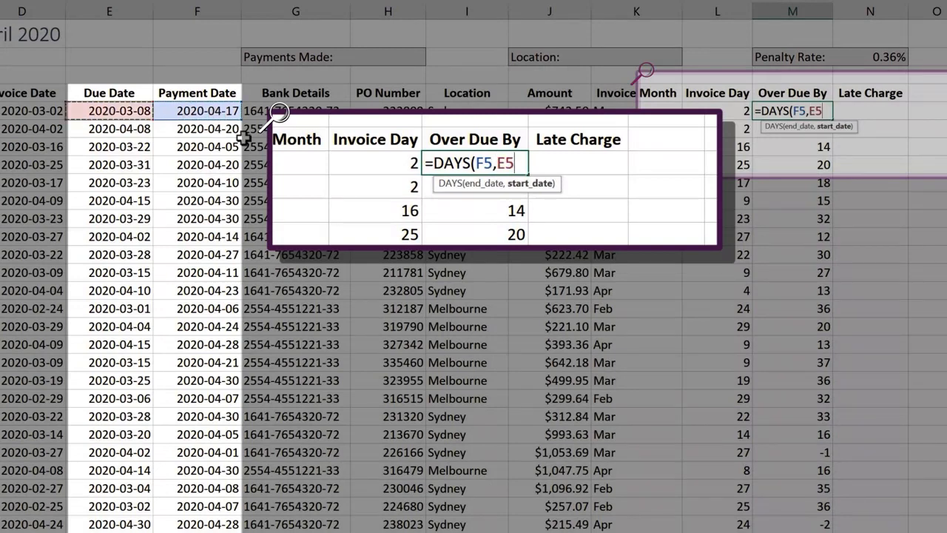
{"action": "key", "text": "Return"}
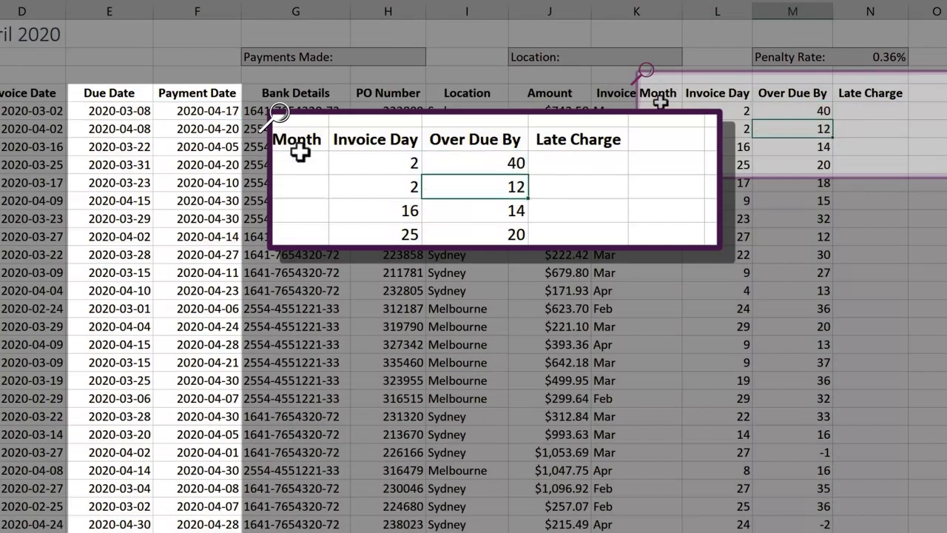
{"action": "left_click", "coordinate": [822, 107]}
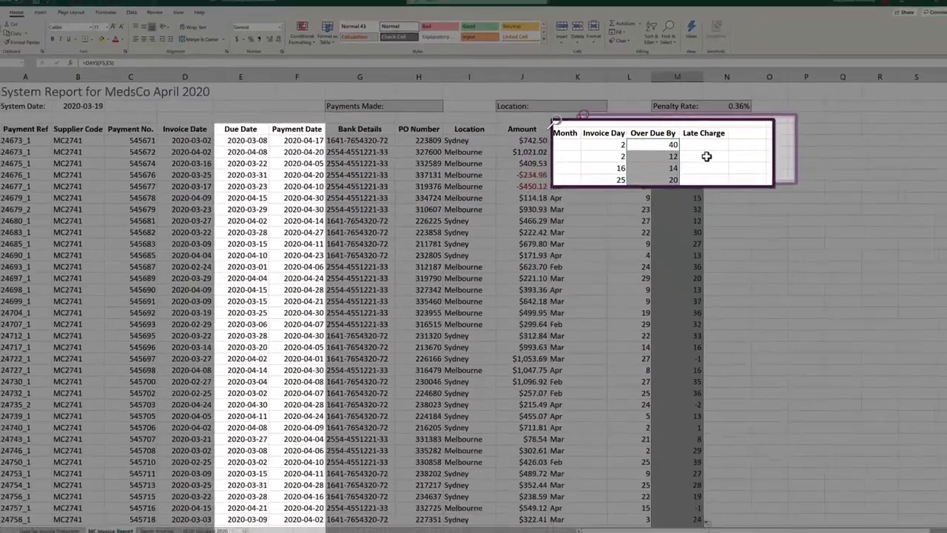
{"action": "left_click", "coordinate": [872, 129]}
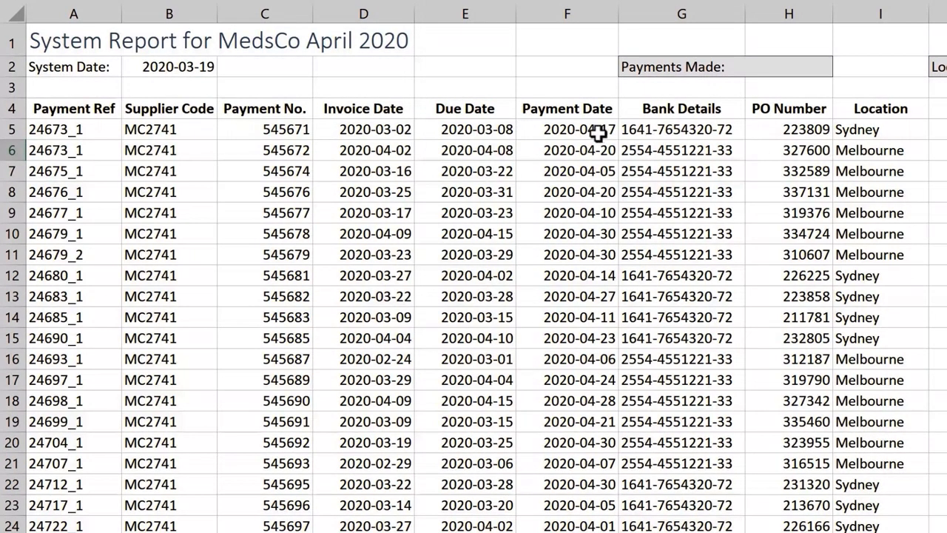
- Insert a blank column before Payment Date and enter =TEXT(E5,"DDD") in F5
{"action": "left_click", "coordinate": [575, 14]}
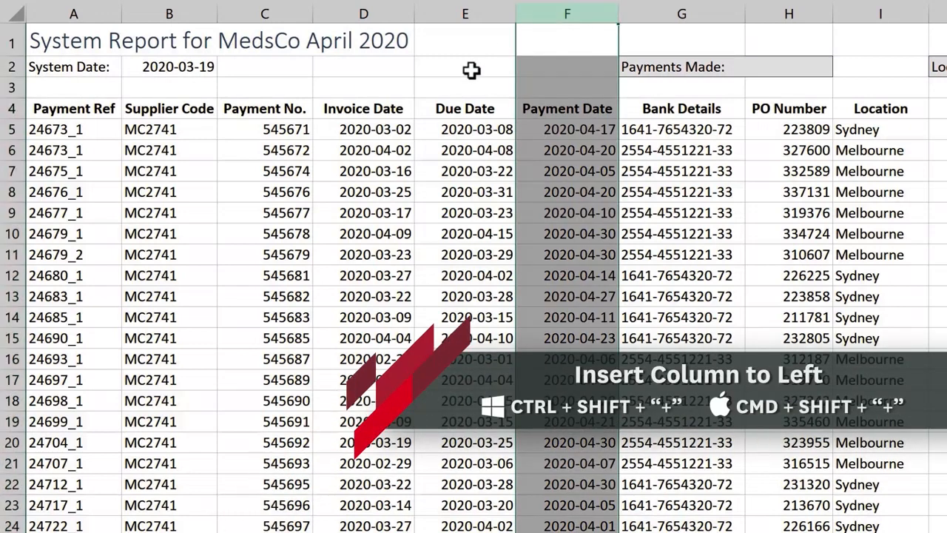
{"action": "key", "text": "ctrl+shift+plus"}
{"action": "left_click", "coordinate": [548, 123]}
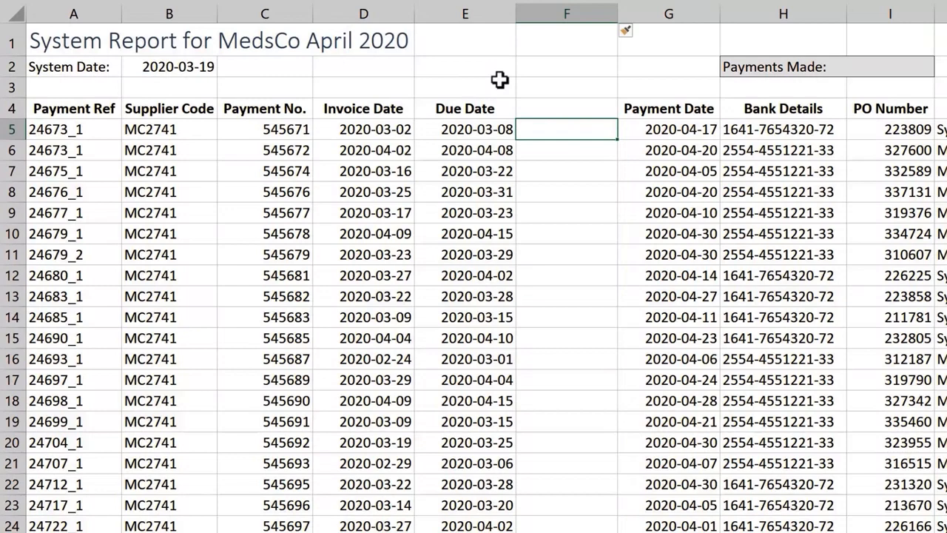
{"action": "type", "text": "=tex"}
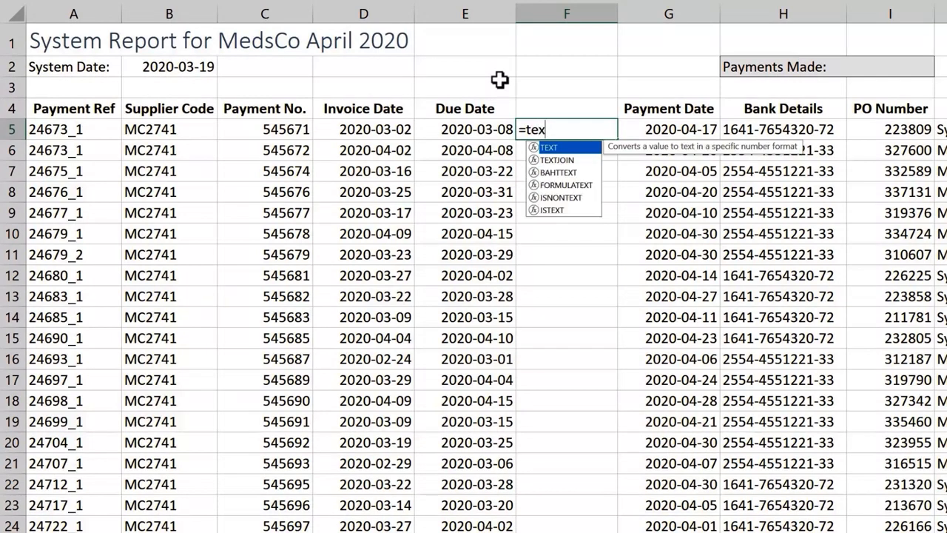
{"action": "key", "text": "Tab"}
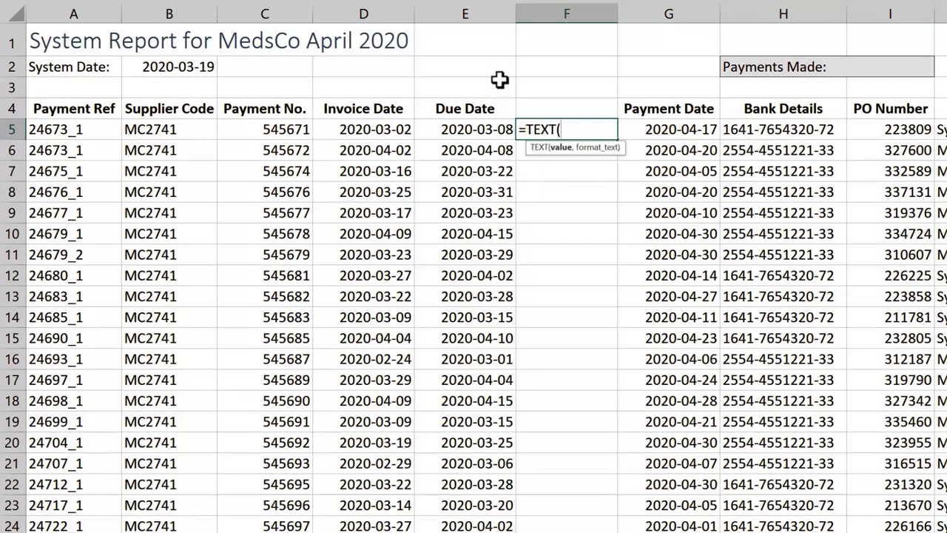
{"action": "left_click", "coordinate": [490, 126]}
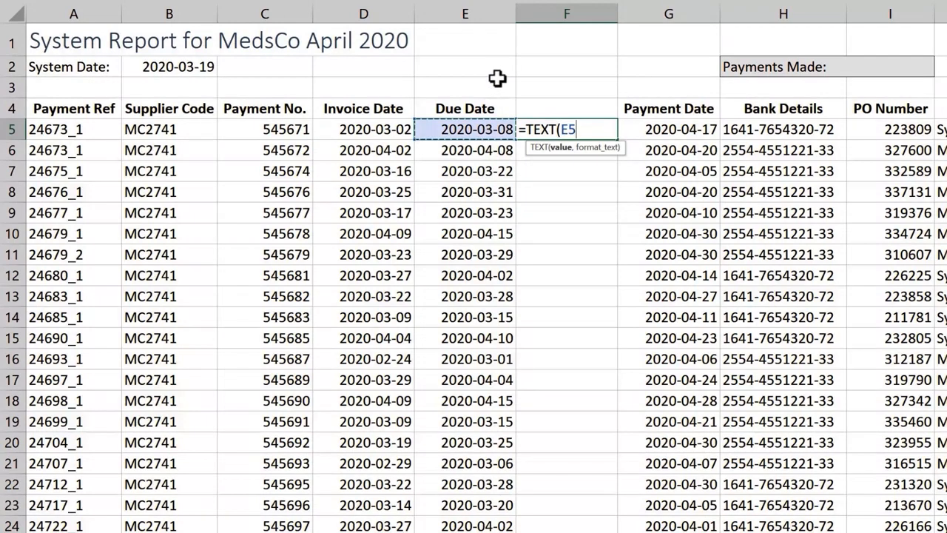
{"action": "type", "text": ","}
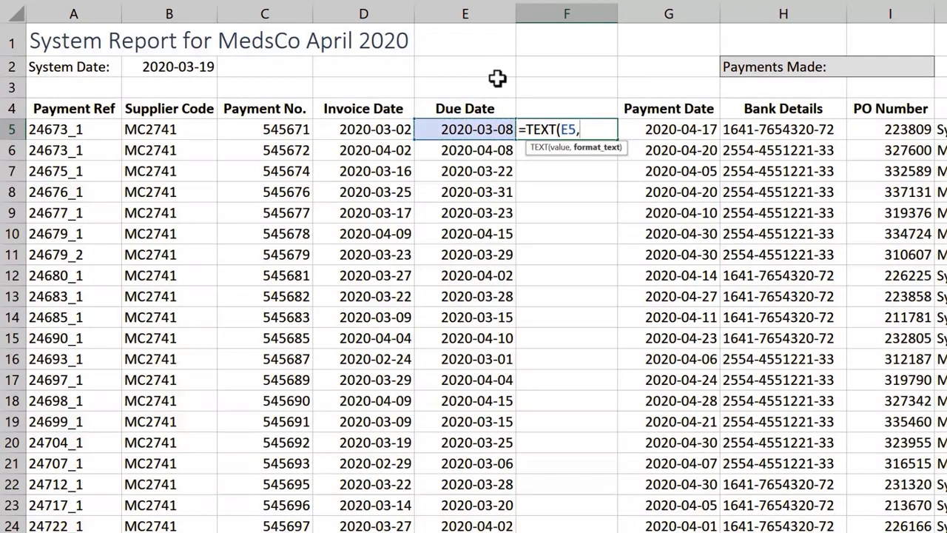
{"action": "type", "text": "\"DDD\""}
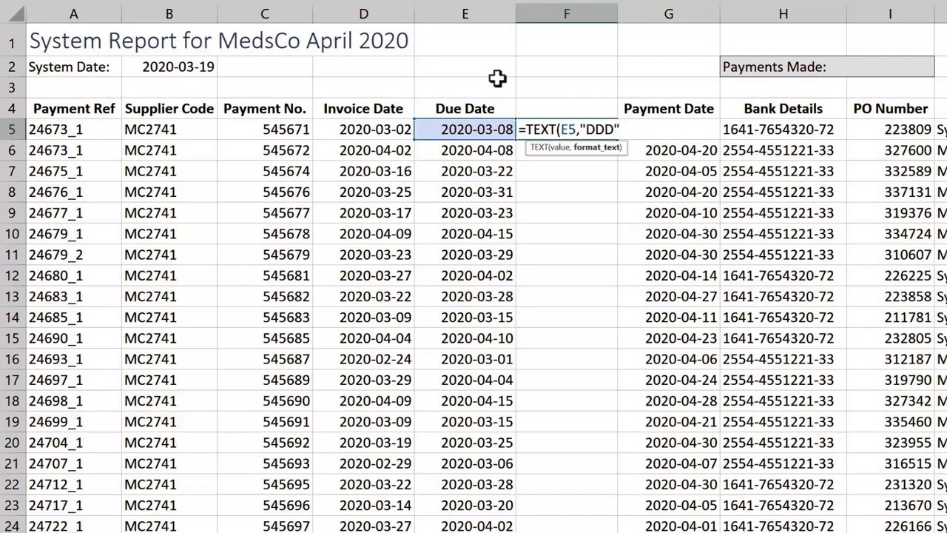
{"action": "key", "text": "Return"}
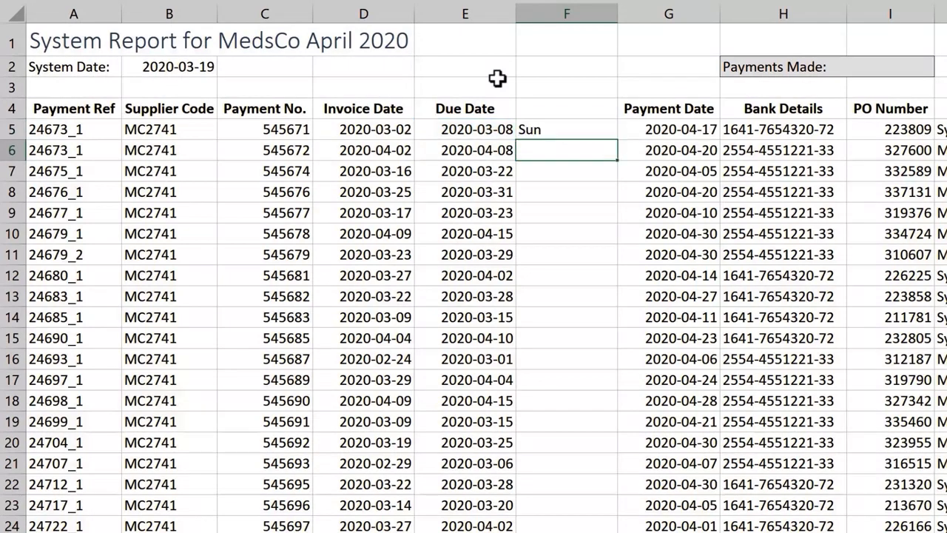
- Fill the weekday formula down column F, showing Sun, Wed, Sun, Tue
{"action": "left_click", "coordinate": [561, 126]}
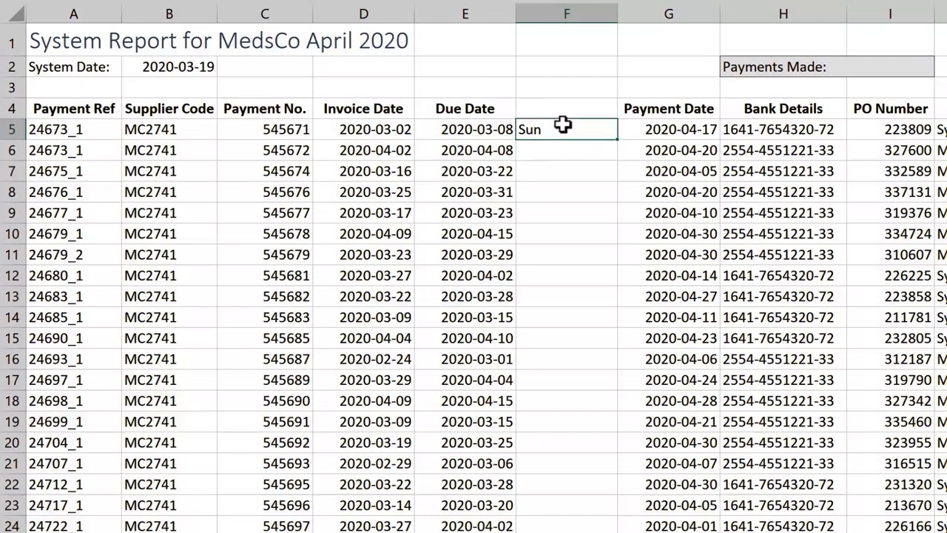
{"action": "double_click", "coordinate": [618, 139]}
{"action": "left_click", "coordinate": [558, 104]}
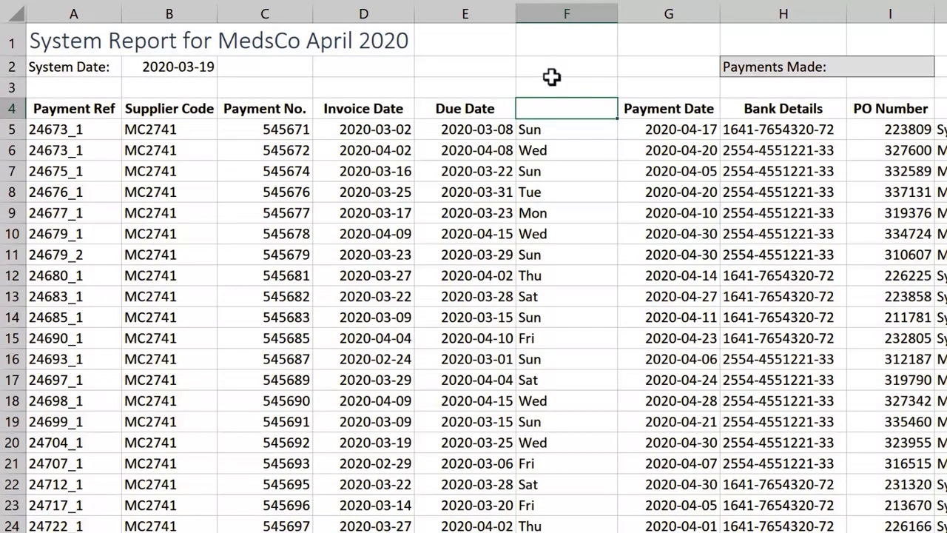
- Replace E5's due date with =WORKDAY(D5,6)
{"action": "left_click", "coordinate": [489, 124]}
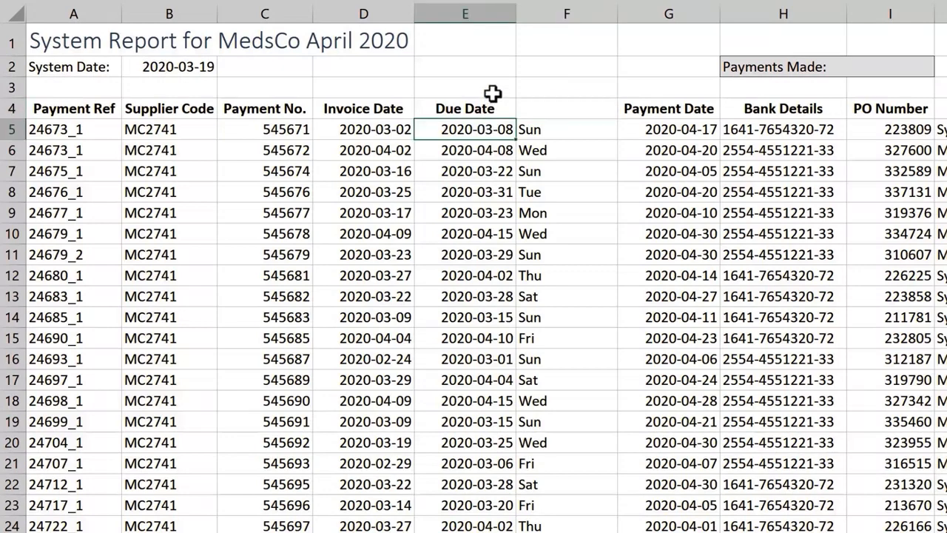
{"action": "type", "text": "=work"}
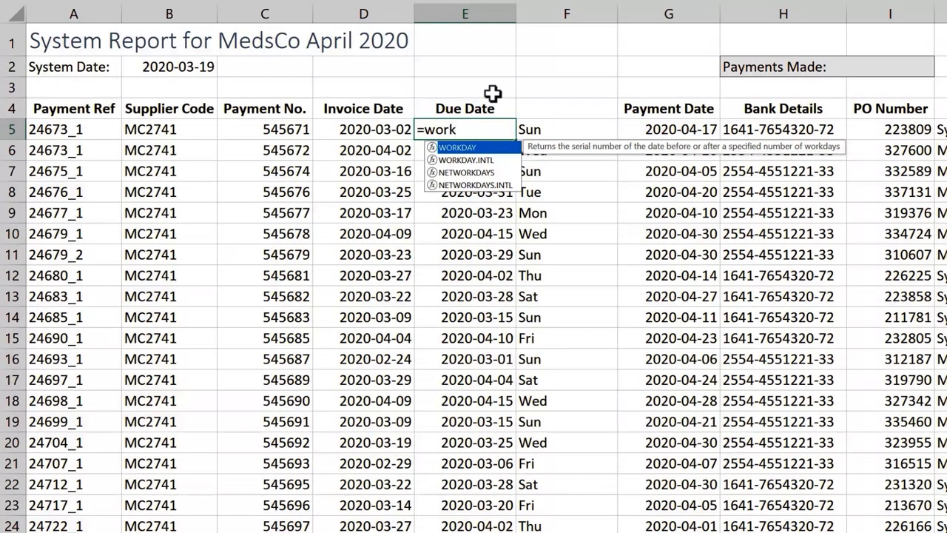
{"action": "key", "text": "Tab"}
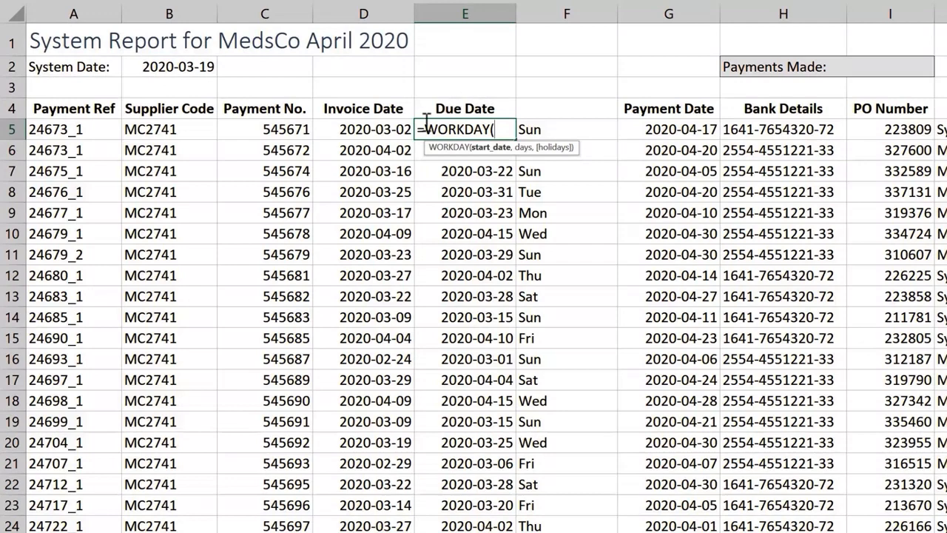
{"action": "left_click", "coordinate": [398, 132]}
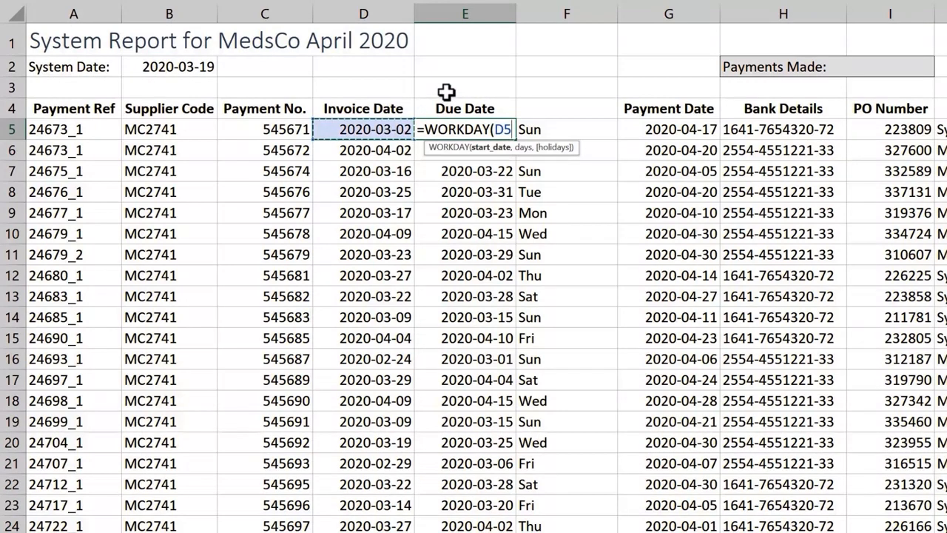
{"action": "type", "text": ","}
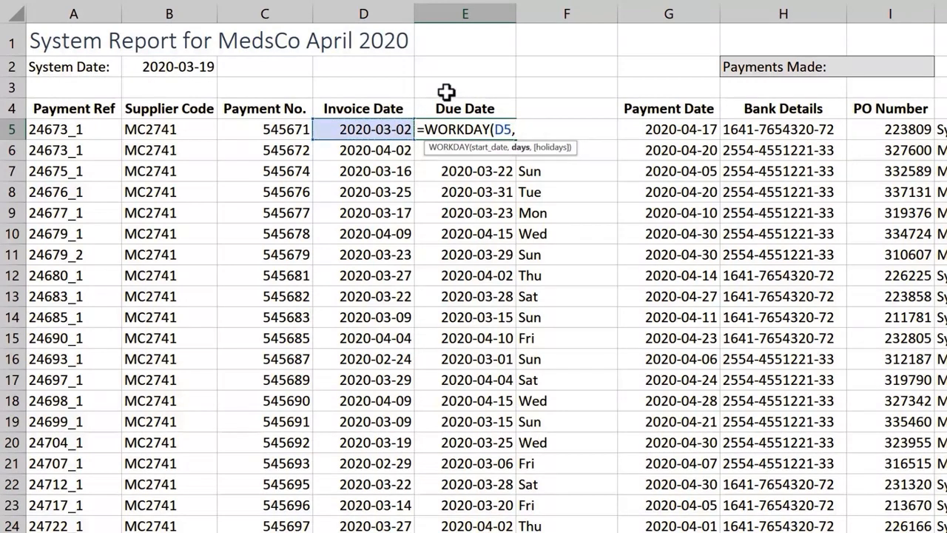
{"action": "type", "text": "6"}
{"action": "type", "text": ")"}
{"action": "key", "text": "Return"}
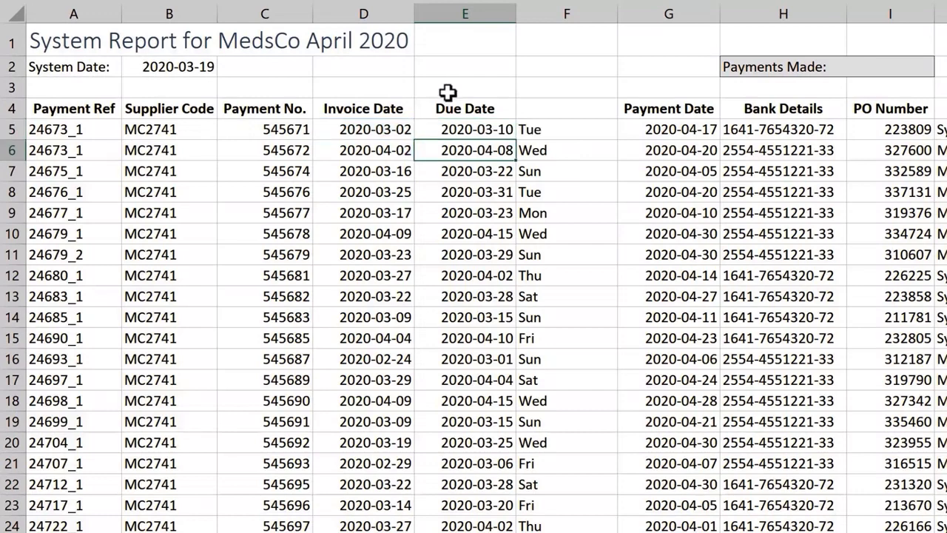
- Fill the WORKDAY formula down column E so every due date falls Mon–Fri
{"action": "left_click", "coordinate": [474, 130]}
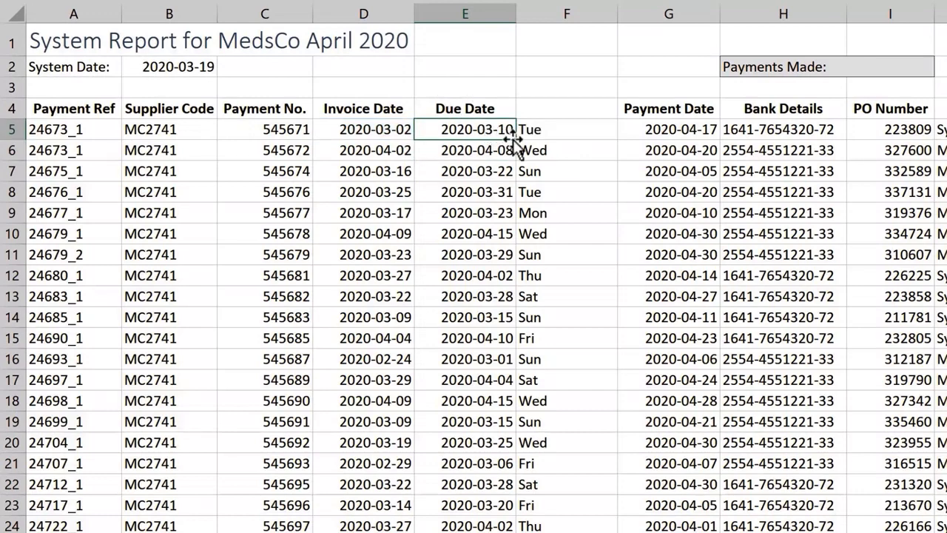
{"action": "double_click", "coordinate": [515, 140]}
{"action": "left_click", "coordinate": [497, 89]}
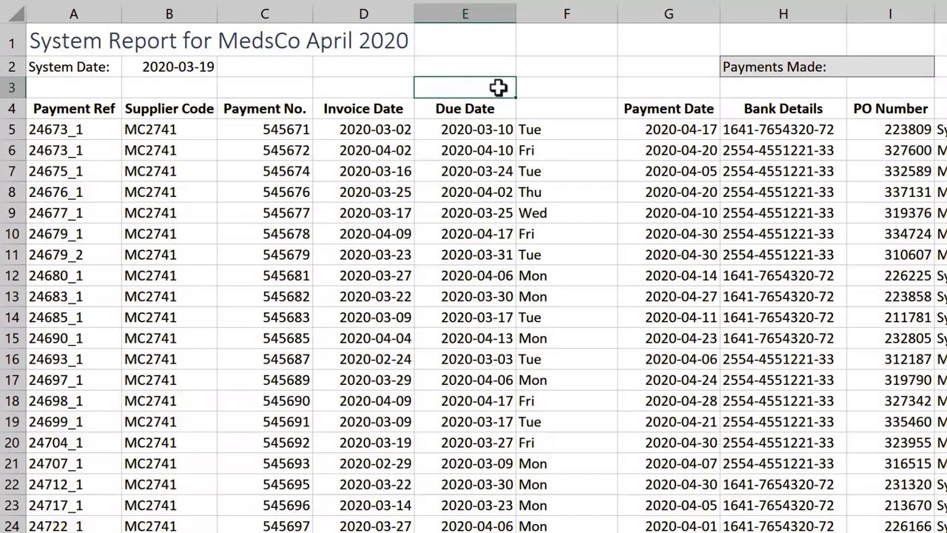
{"action": "left_click", "coordinate": [481, 127]}
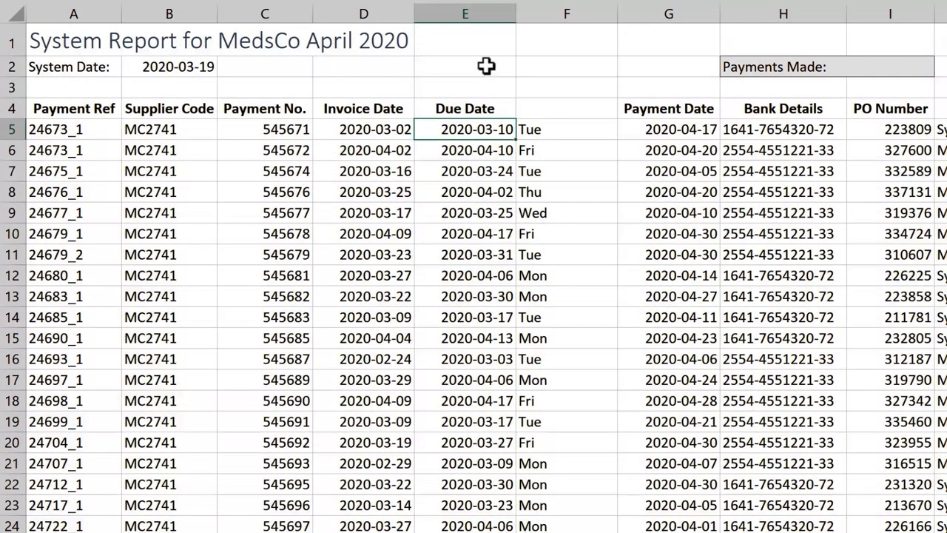
- Rewrite E5 as =WORKDAY.INTL(D5,6,"0100001"), giving 2020-03-11 Wed
{"action": "type", "text": "=work"}
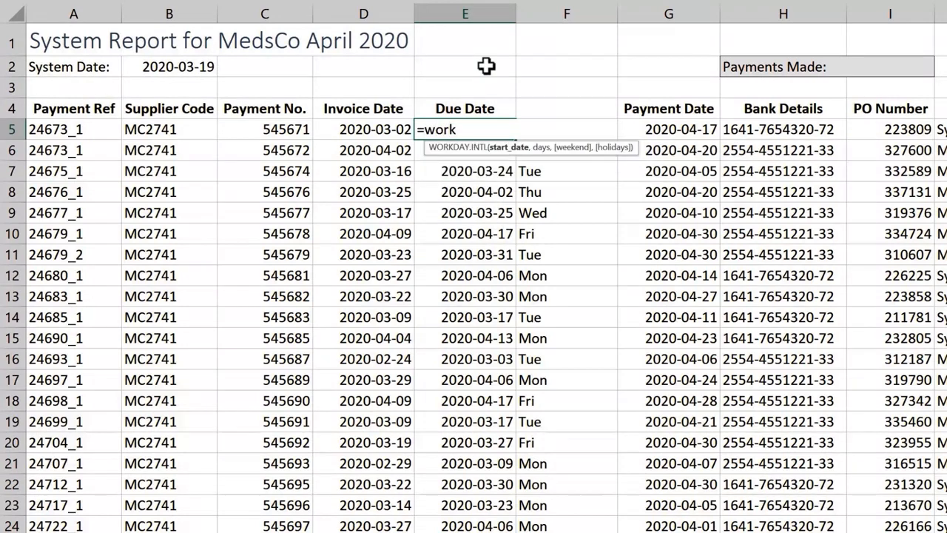
{"action": "key", "text": "Tab"}
{"action": "left_click", "coordinate": [406, 127]}
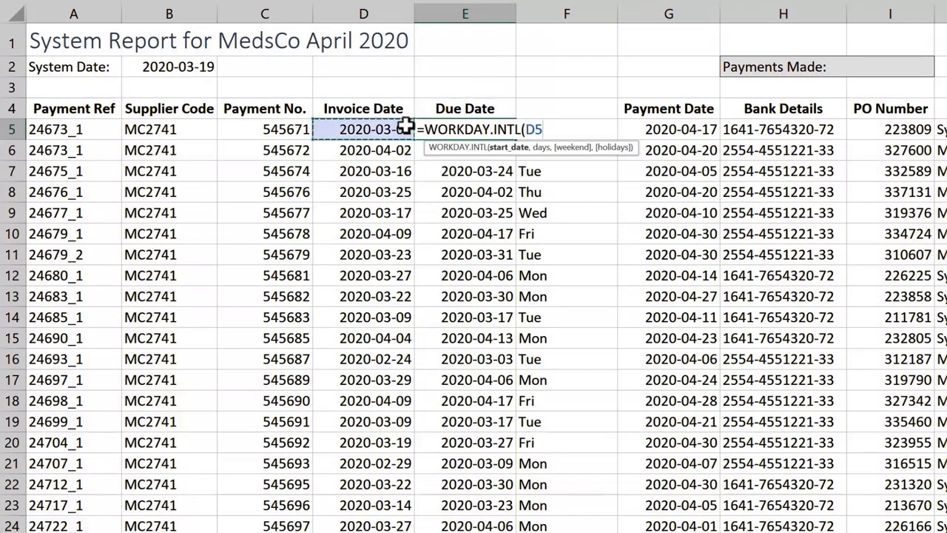
{"action": "type", "text": ","}
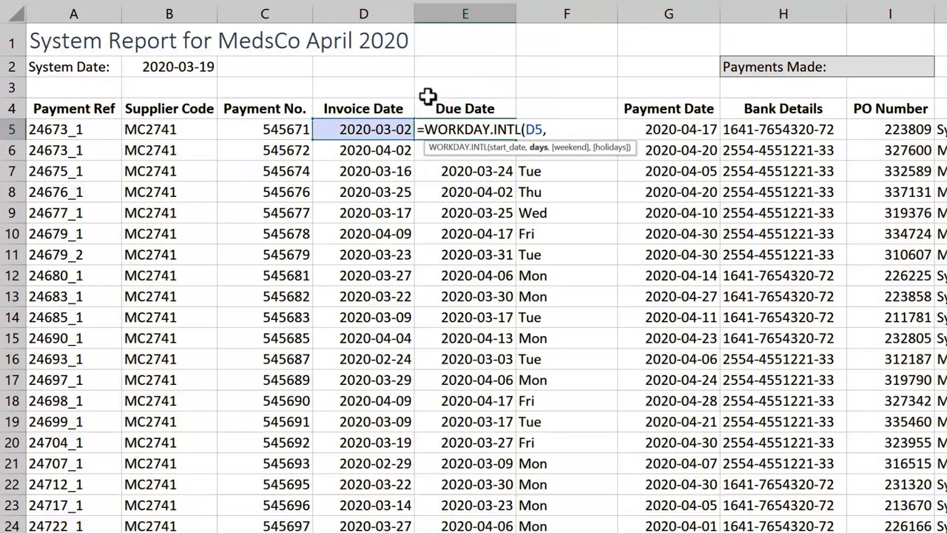
{"action": "type", "text": "6,"}
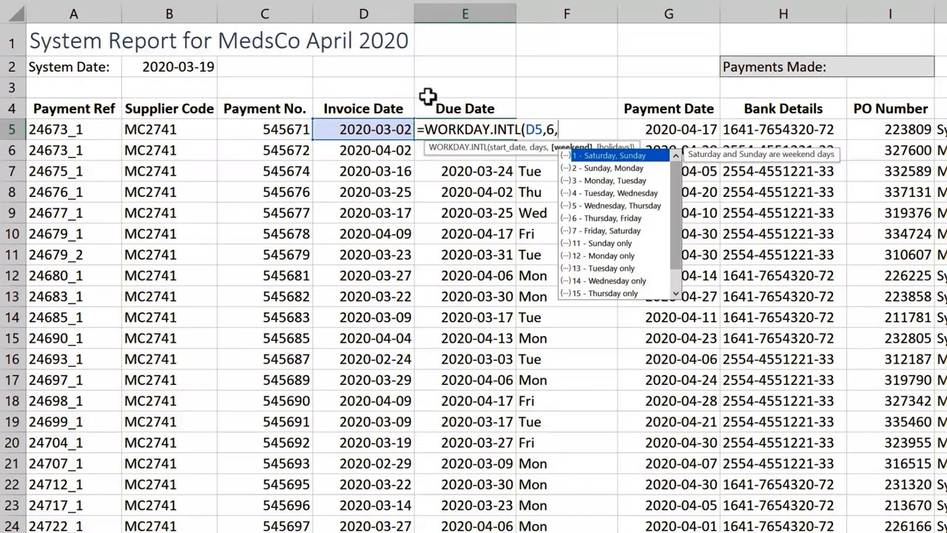
{"action": "type", "text": "\""}
{"action": "type", "text": "0100001"}
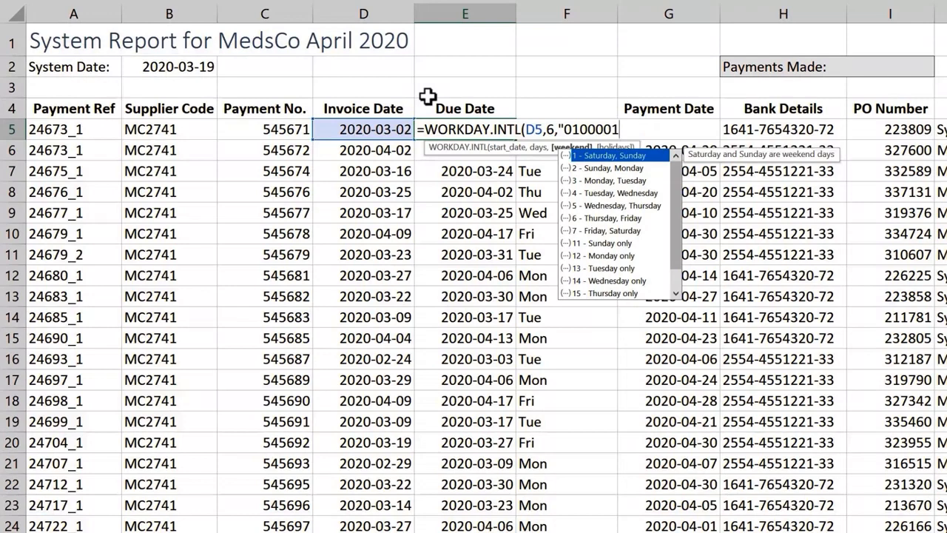
{"action": "type", "text": "\""}
{"action": "key", "text": "Return"}
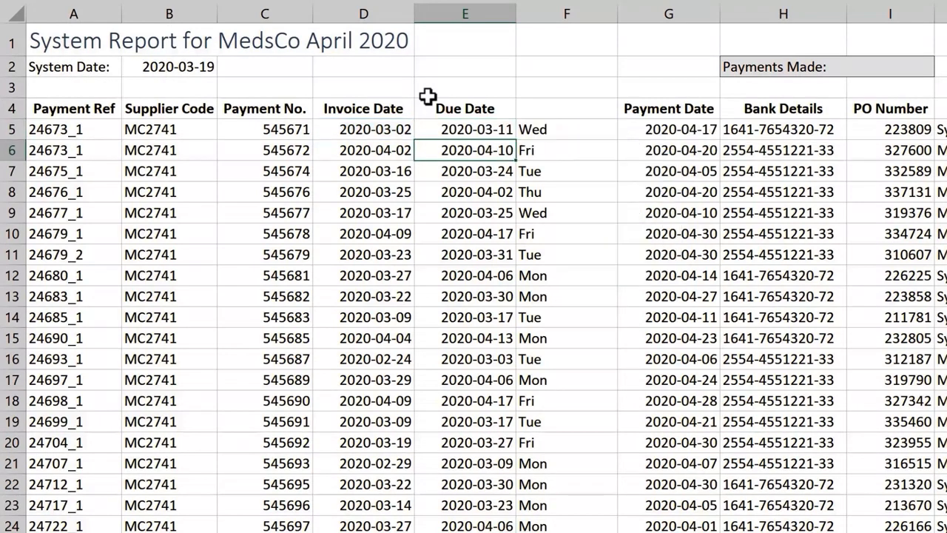
{"action": "key", "text": "Up"}
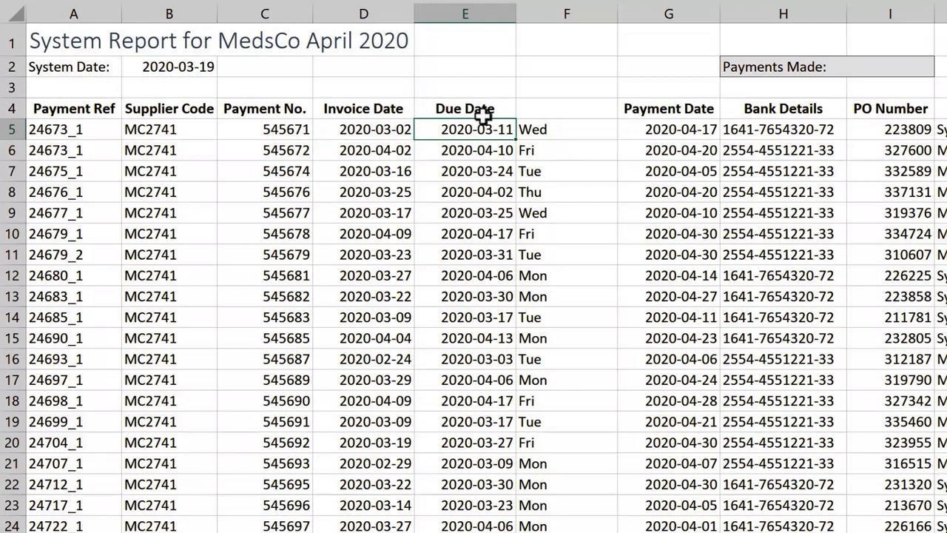
- Copy E5's WORKDAY.INTL formula down column E so no due date lands on Tuesday or Sunday
{"action": "double_click", "coordinate": [517, 139]}
{"action": "left_click", "coordinate": [502, 90]}
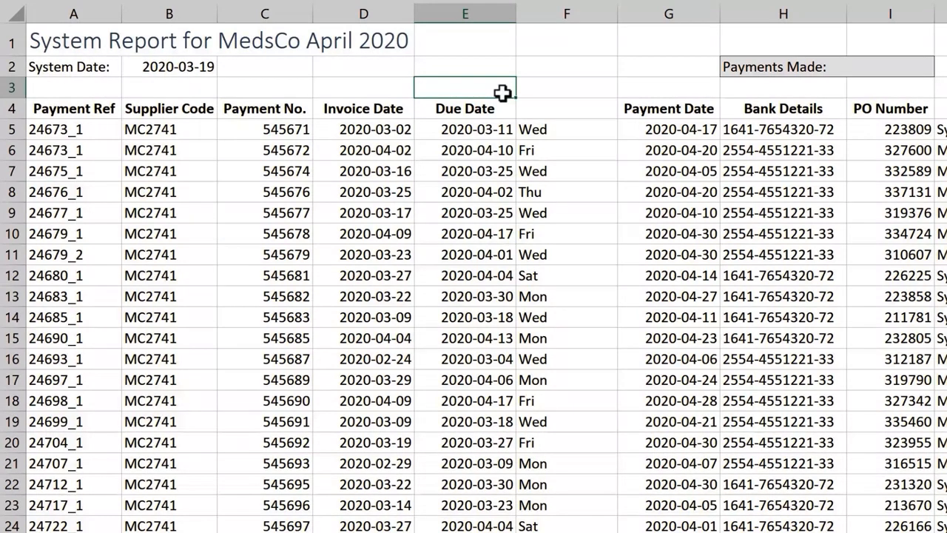
{"action": "left_click", "coordinate": [487, 150]}
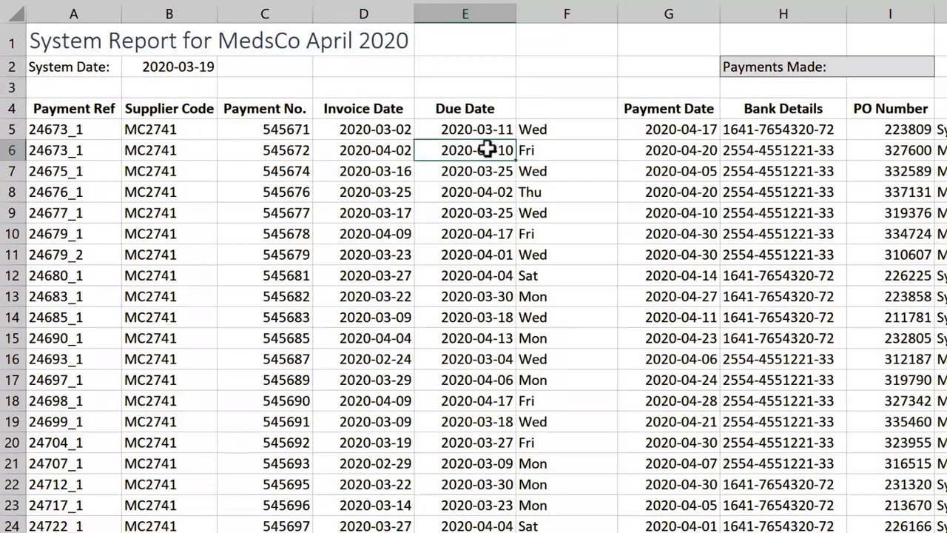
- Add DATE(2020,4,10) as a holiday in E6's WORKDAY.INTL formula, moving it to 2020-04-11
{"action": "double_click", "coordinate": [488, 150]}
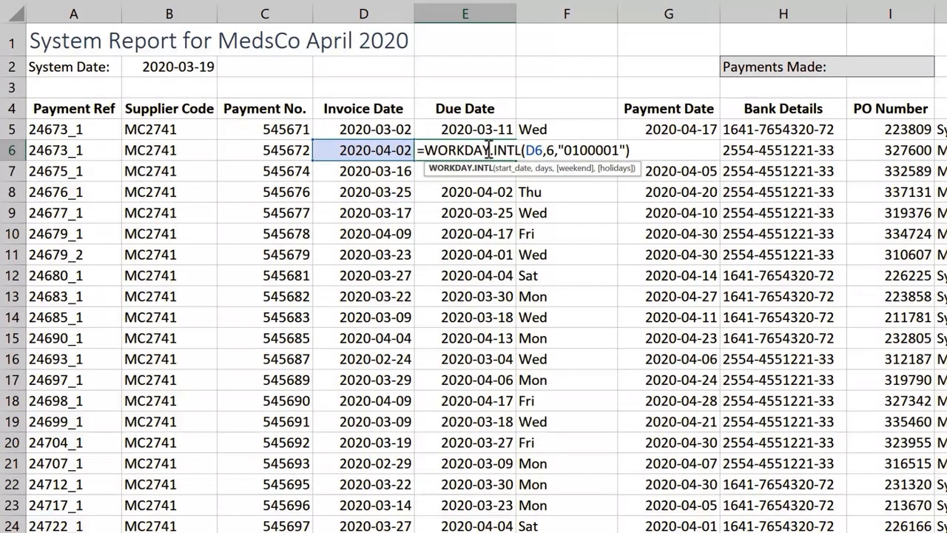
{"action": "left_click", "coordinate": [626, 150]}
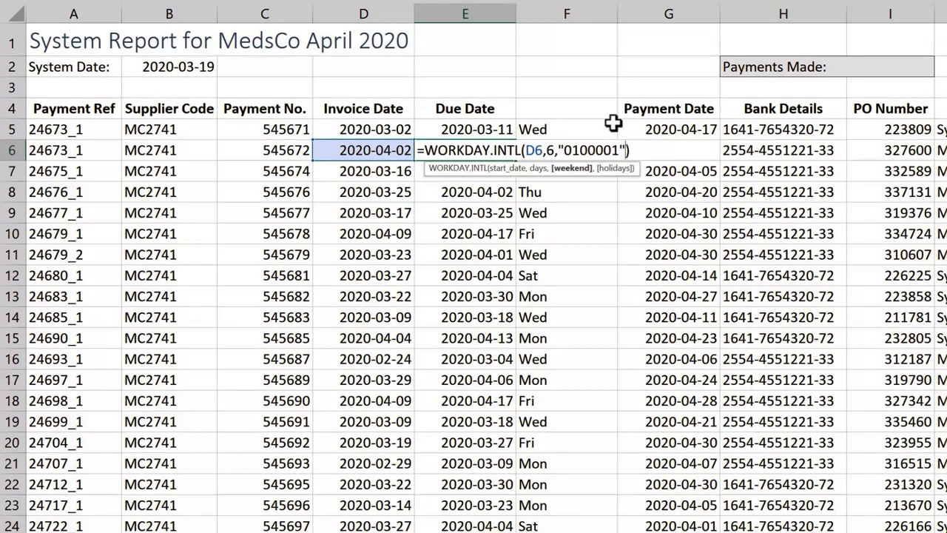
{"action": "type", "text": ","}
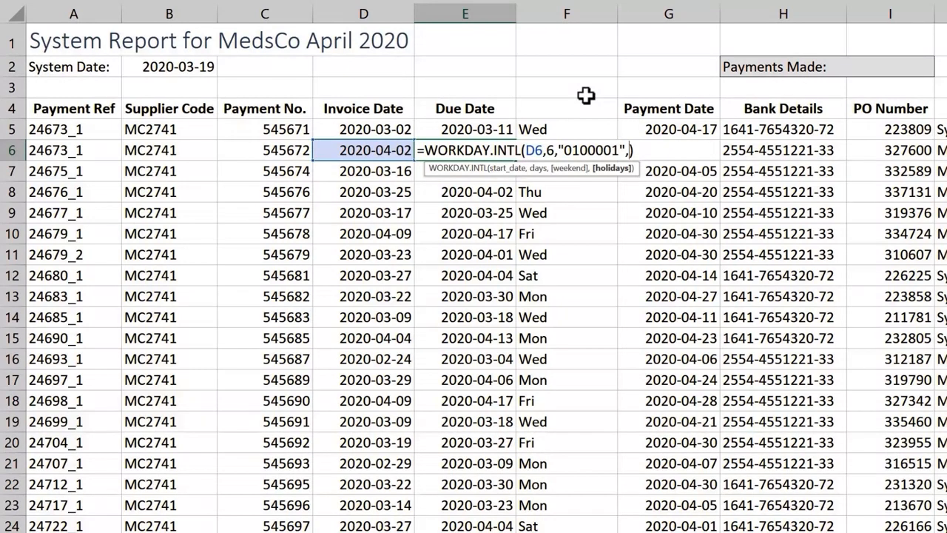
{"action": "type", "text": "date"}
{"action": "key", "text": "Tab"}
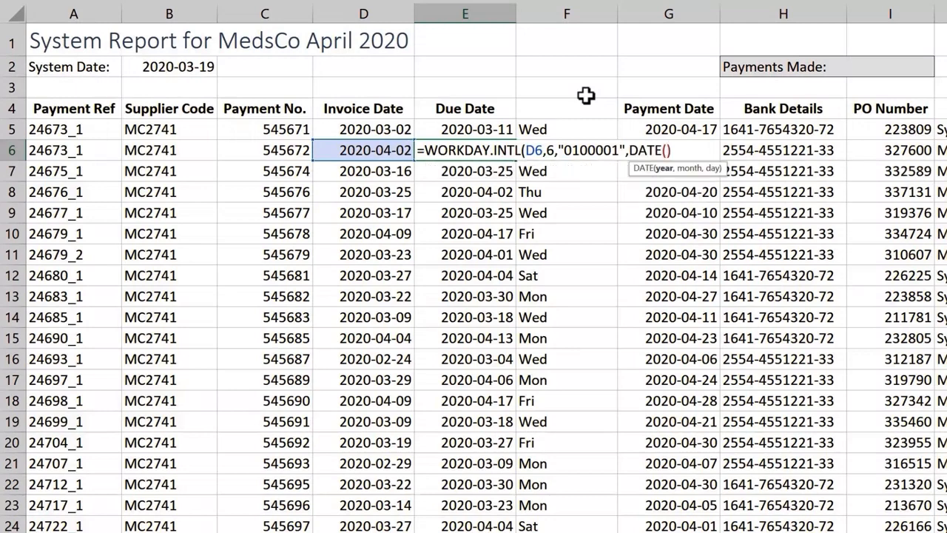
{"action": "type", "text": "2020,4"}
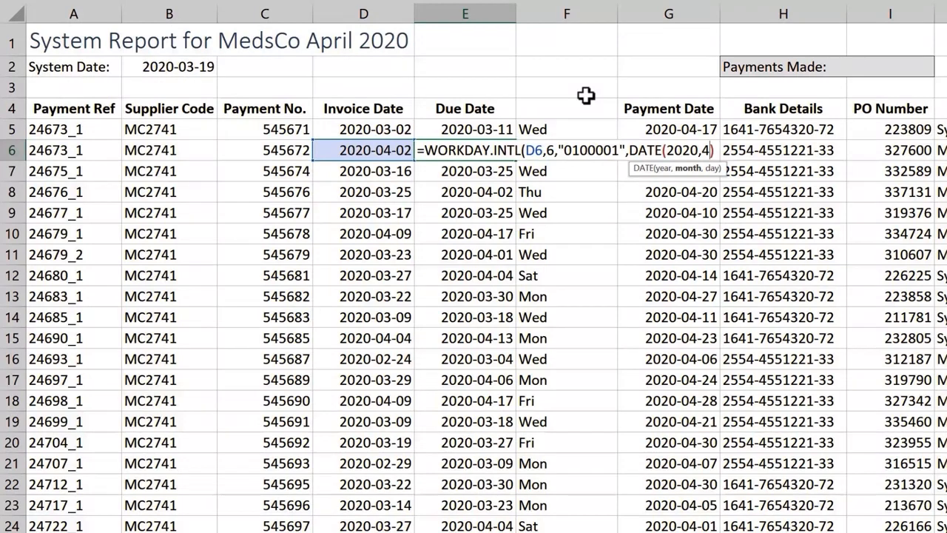
{"action": "type", "text": ",10"}
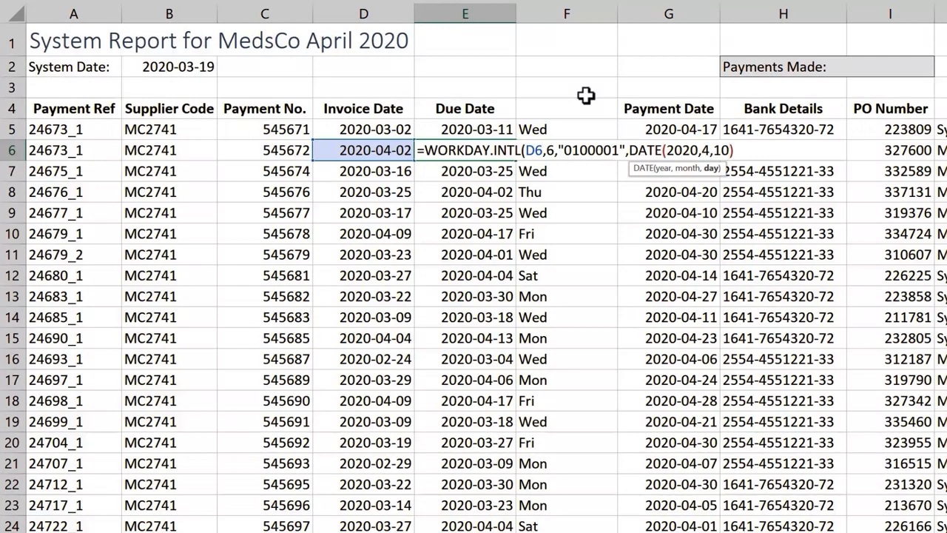
{"action": "type", "text": ")"}
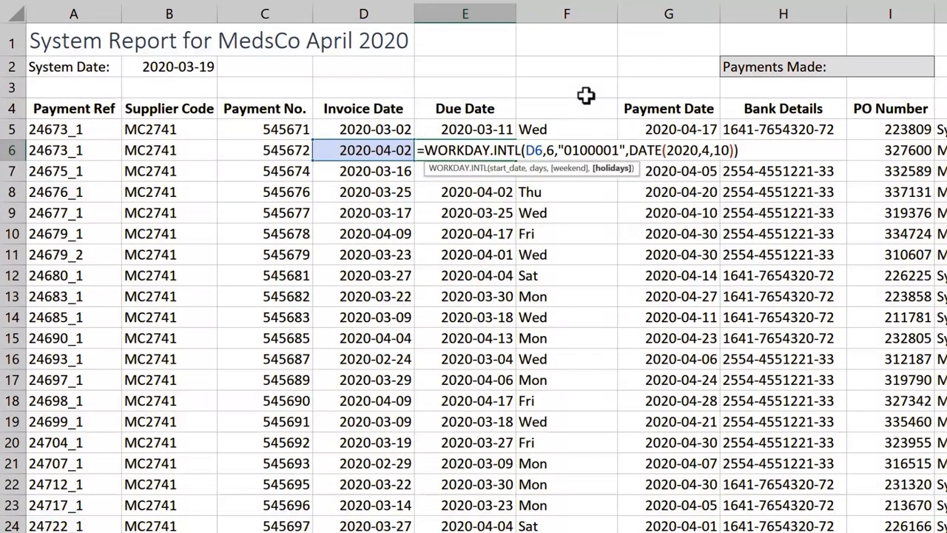
{"action": "type", "text": ")"}
{"action": "key", "text": "Return"}
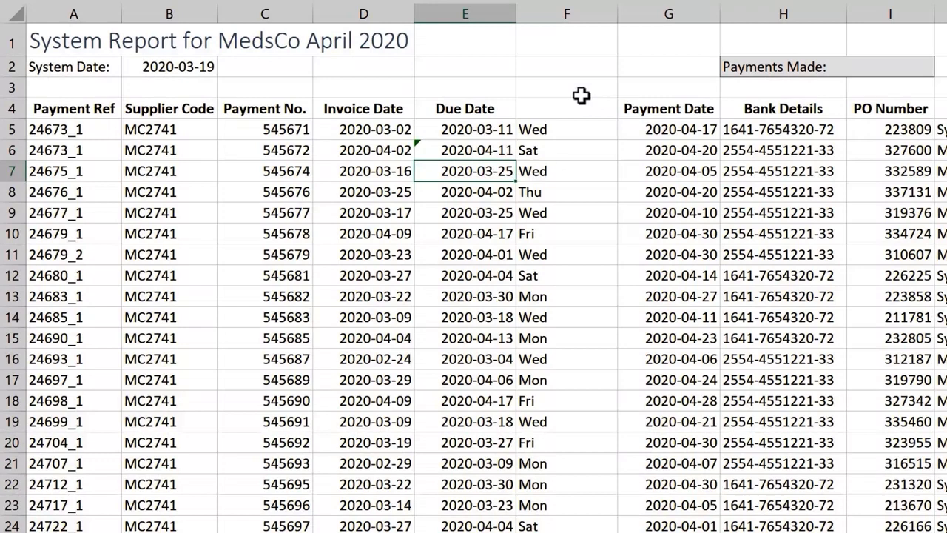
- Add the NSW Holidays 2020 range A4:A15 as the holidays argument in E5's formula
{"action": "left_click", "coordinate": [490, 129]}
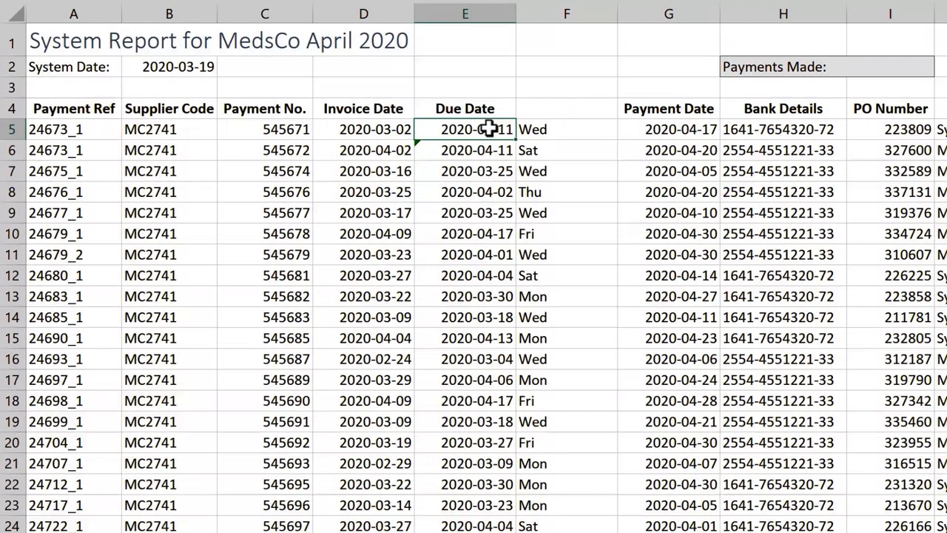
{"action": "double_click", "coordinate": [490, 128]}
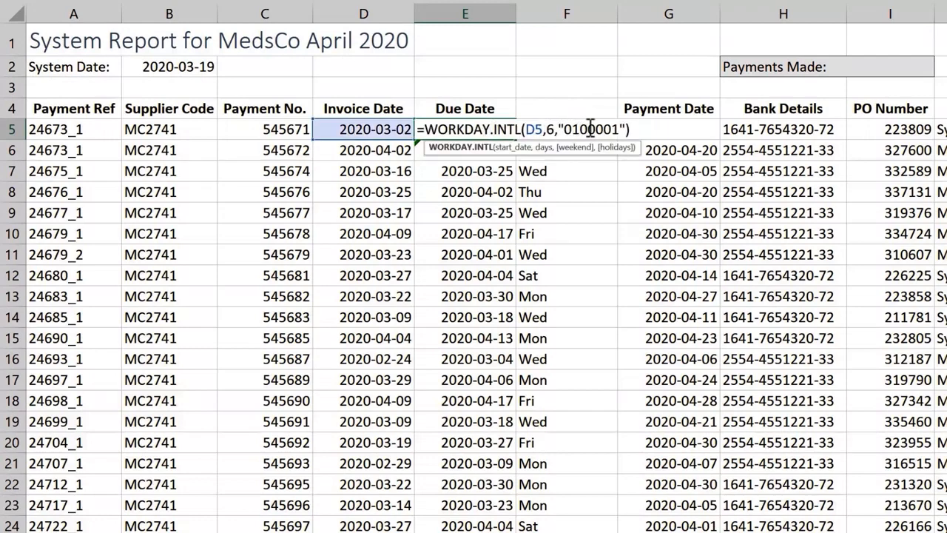
{"action": "left_click", "coordinate": [624, 129]}
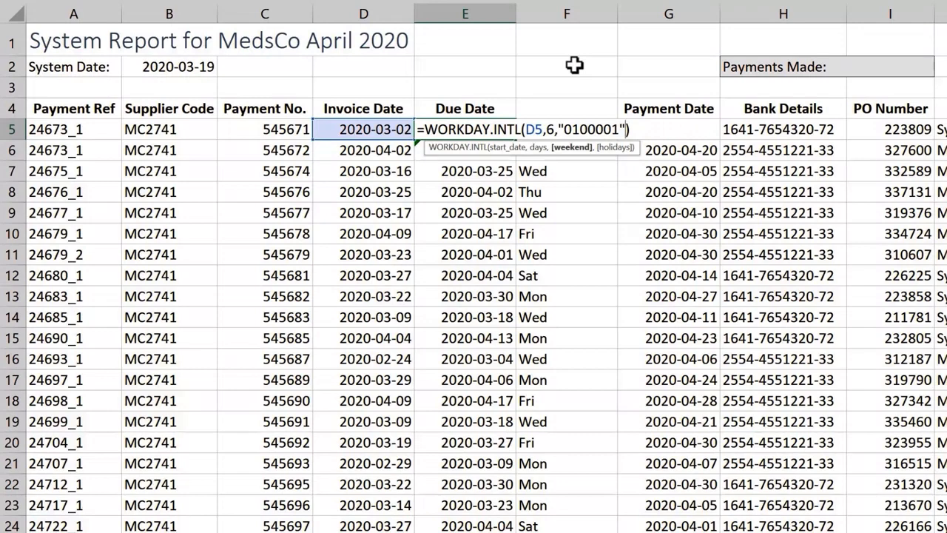
{"action": "type", "text": ","}
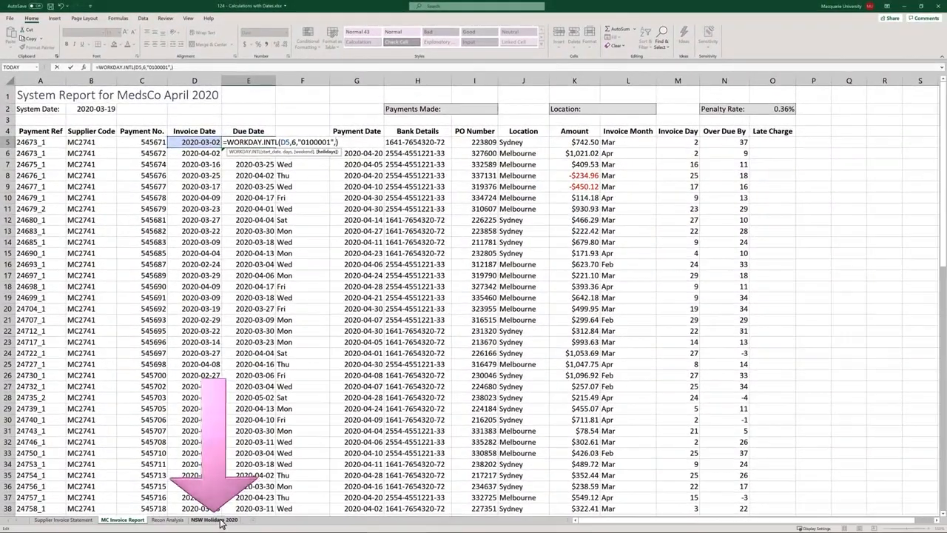
{"action": "left_click", "coordinate": [216, 520]}
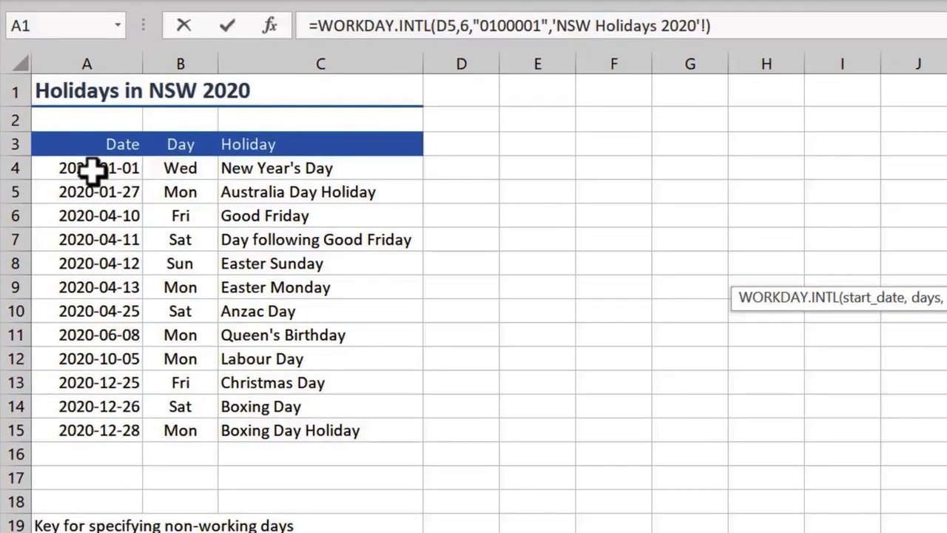
{"action": "left_click_drag", "start_coordinate": [90, 170], "coordinate": [99, 425]}
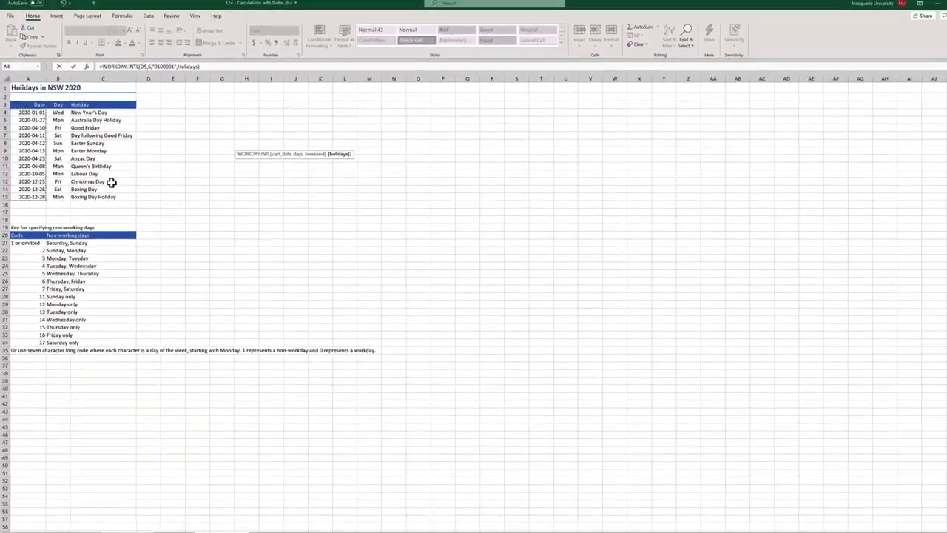
{"action": "key", "text": "Return"}
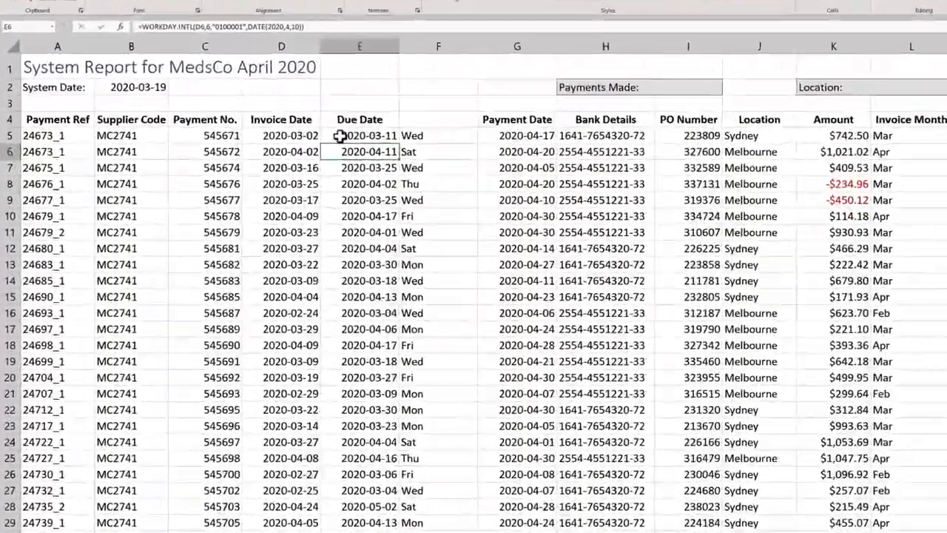
{"action": "left_click", "coordinate": [287, 140]}
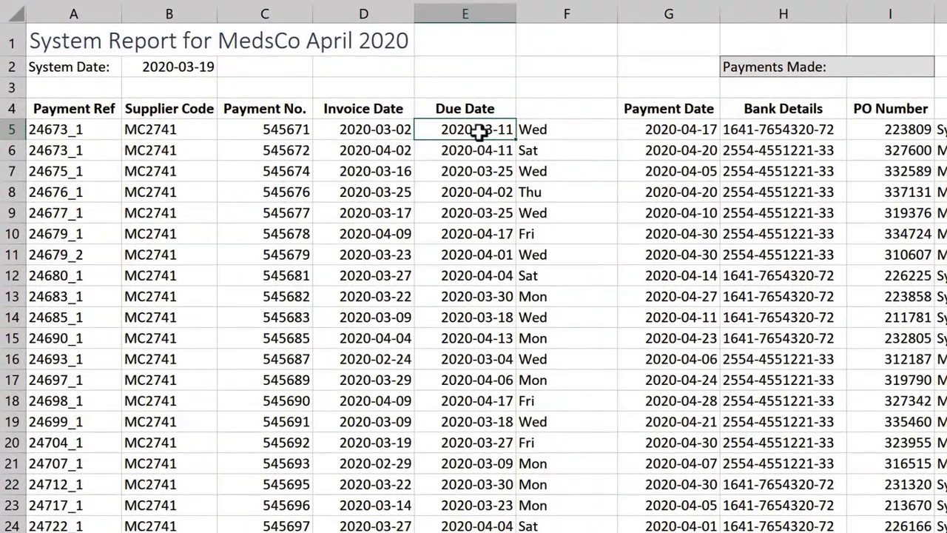
- Fill E5's holiday-aware formula down column E, shifting E6 to 2020-04-15 and E10 to 2020-04-22
{"action": "double_click", "coordinate": [517, 139]}
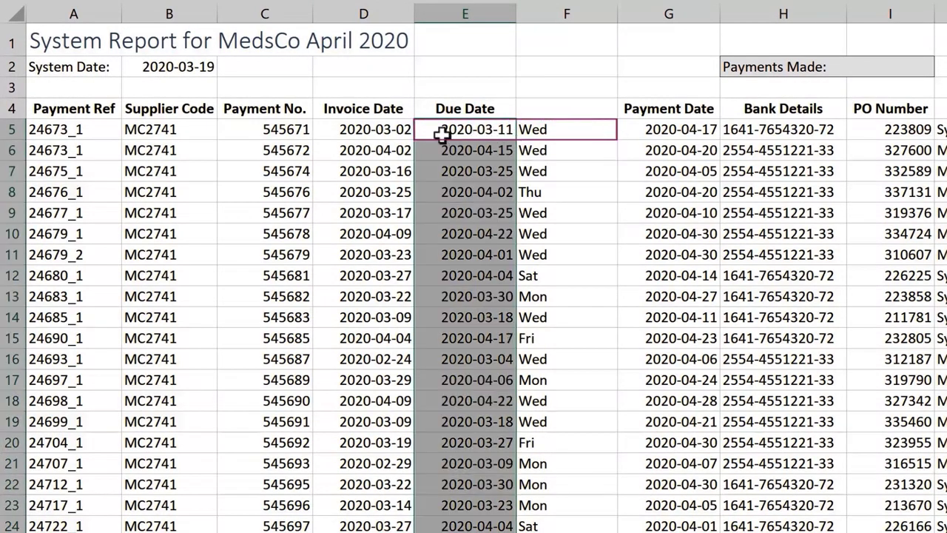
{"action": "left_click", "coordinate": [392, 129]}
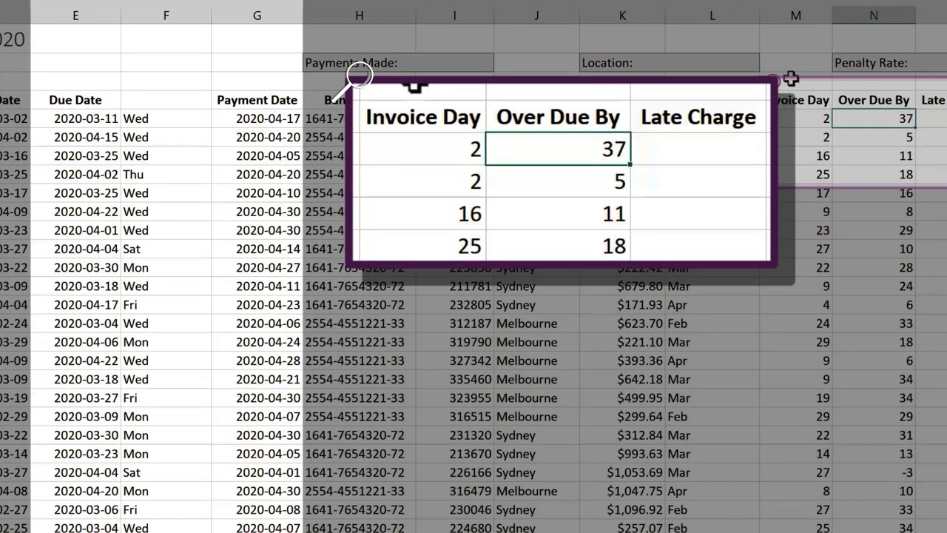
- Replace N5's DAYS formula with NETWORKDAYS from due date E5 to payment date G5, excluding NSW Holidays 2020 dates A4:A15
{"action": "key", "text": "F2"}
{"action": "key", "text": "BackSpace"}
{"action": "key", "text": "BackSpace"}
{"action": "key", "text": "BackSpace"}
{"action": "key", "text": "BackSpace"}
{"action": "key", "text": "BackSpace"}
{"action": "key", "text": "BackSpace"}
{"action": "key", "text": "BackSpace"}
{"action": "key", "text": "BackSpace"}
{"action": "key", "text": "BackSpace"}
{"action": "key", "text": "BackSpace"}
{"action": "key", "text": "BackSpace"}
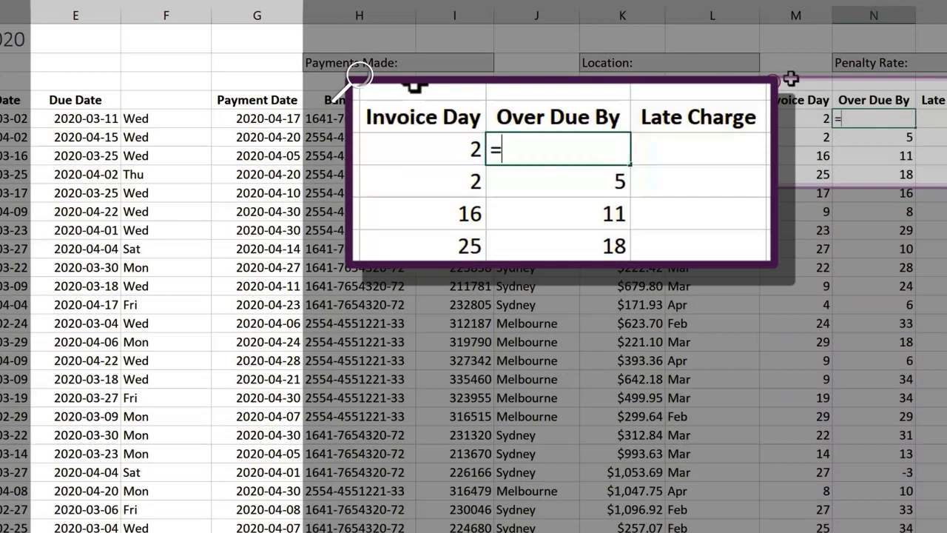
{"action": "type", "text": "net"}
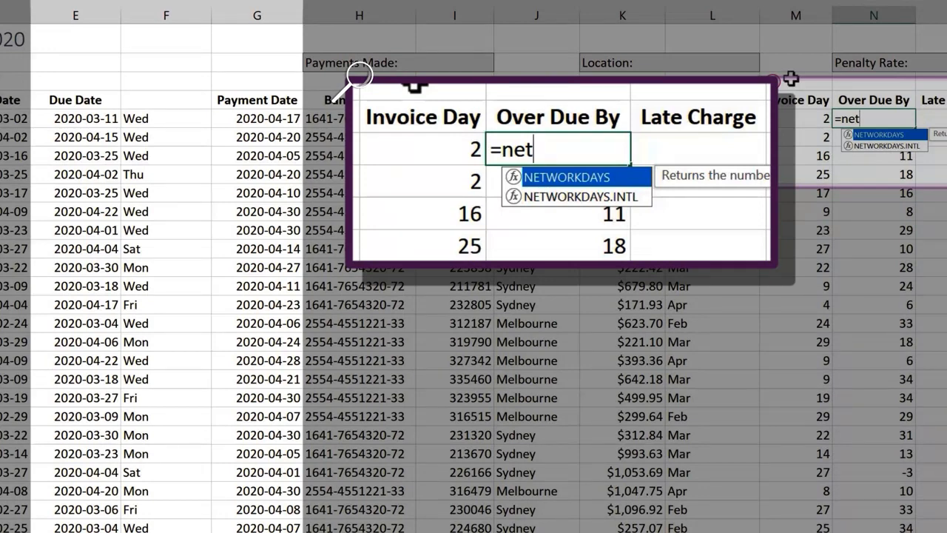
{"action": "key", "text": "Tab"}
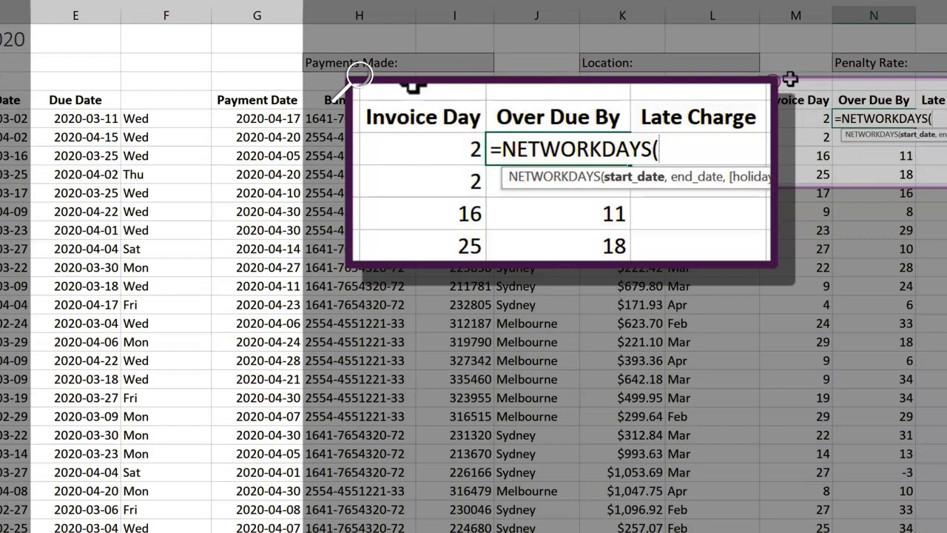
{"action": "left_click", "coordinate": [101, 118]}
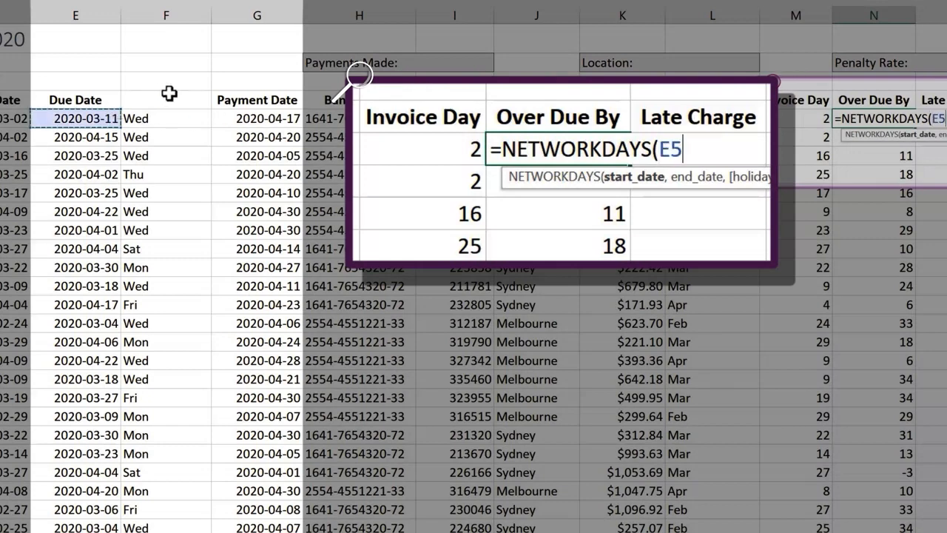
{"action": "type", "text": ","}
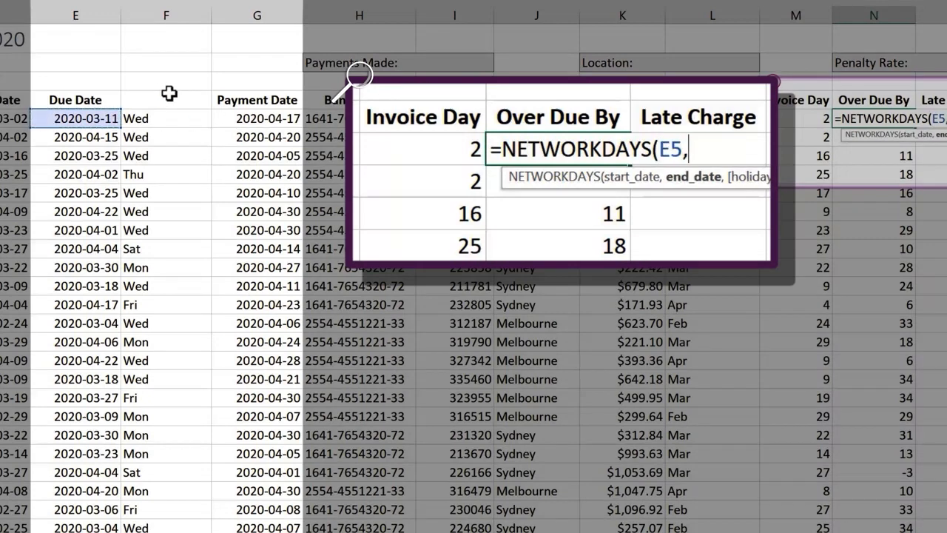
{"action": "left_click", "coordinate": [251, 118]}
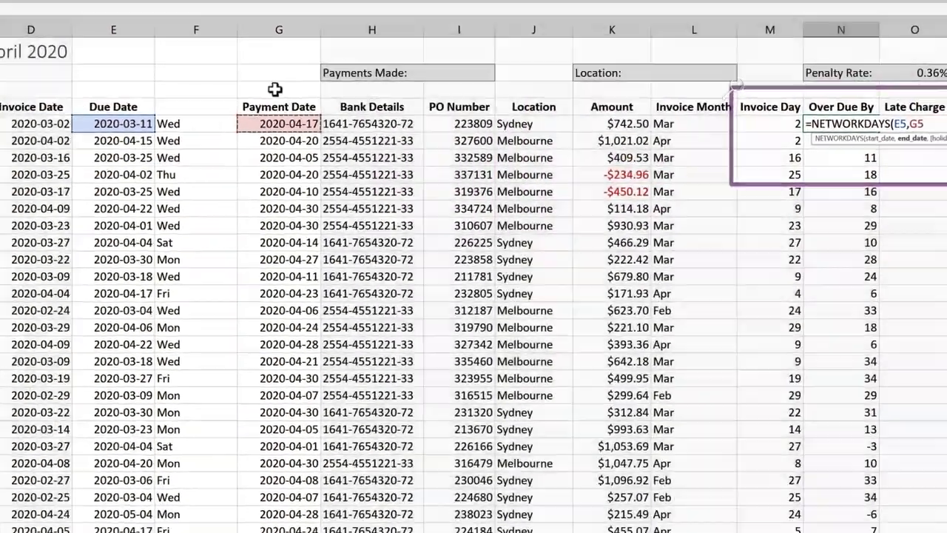
{"action": "type", "text": ","}
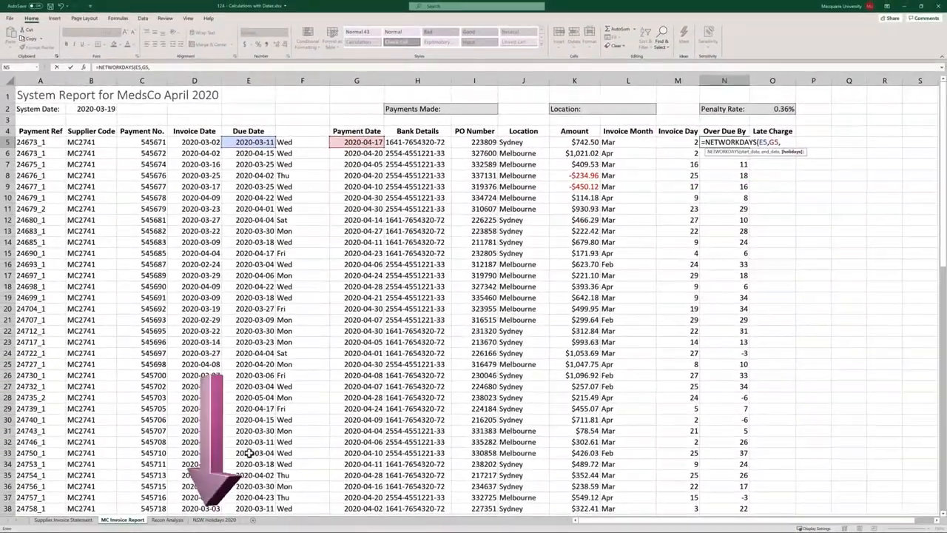
{"action": "left_click", "coordinate": [216, 520]}
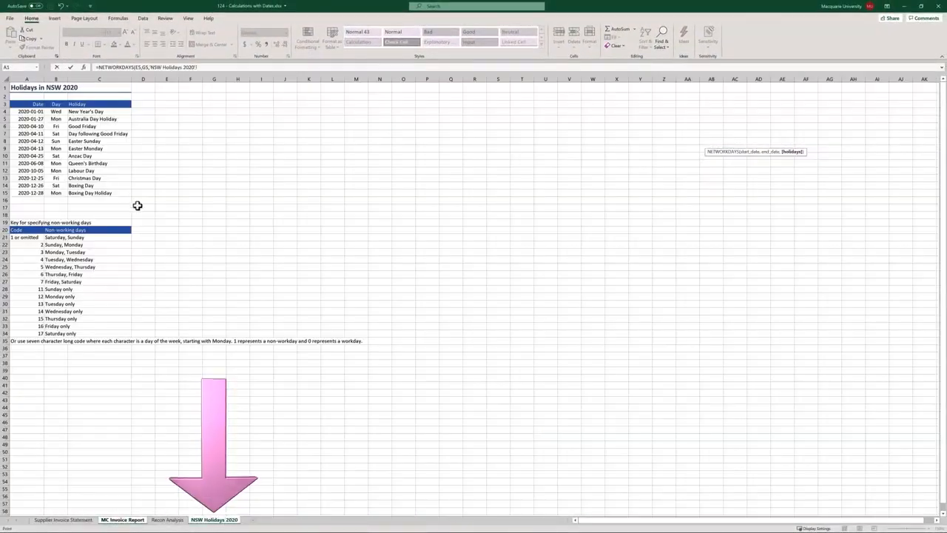
{"action": "left_click_drag", "start_coordinate": [35, 111], "coordinate": [29, 189]}
{"action": "key", "text": "Return"}
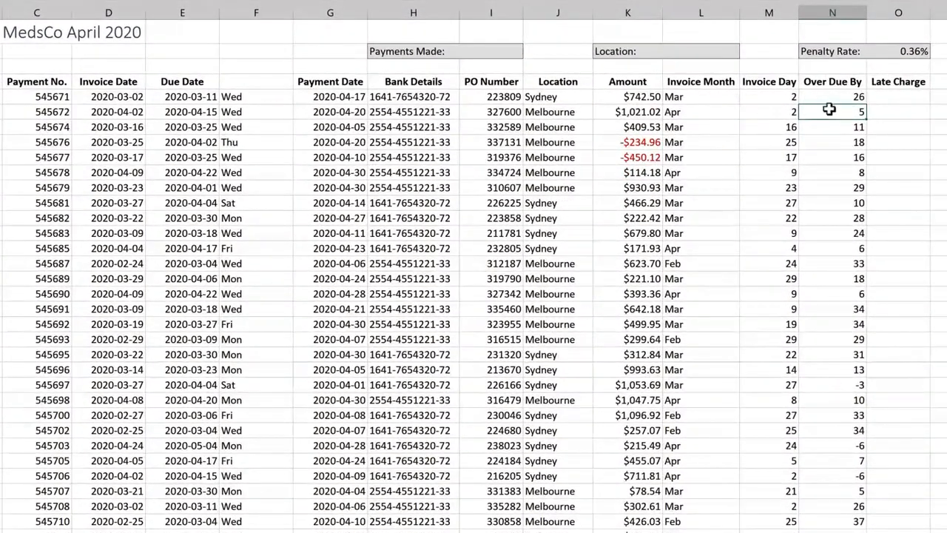
- Fill the NETWORKDAYS formula down column N, giving Over Due By values 26, 4, 8, 11
{"action": "left_click", "coordinate": [831, 99]}
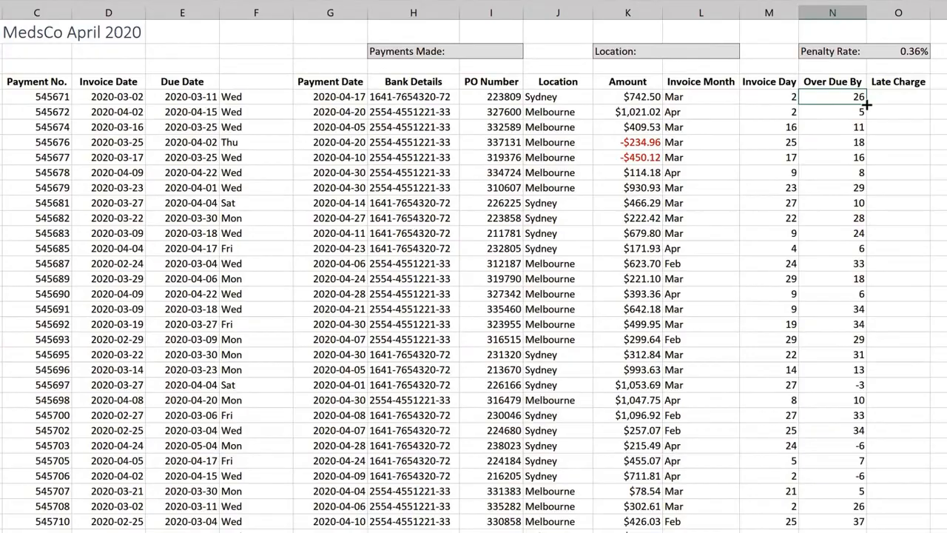
{"action": "double_click", "coordinate": [866, 105]}
{"action": "left_click", "coordinate": [900, 111]}
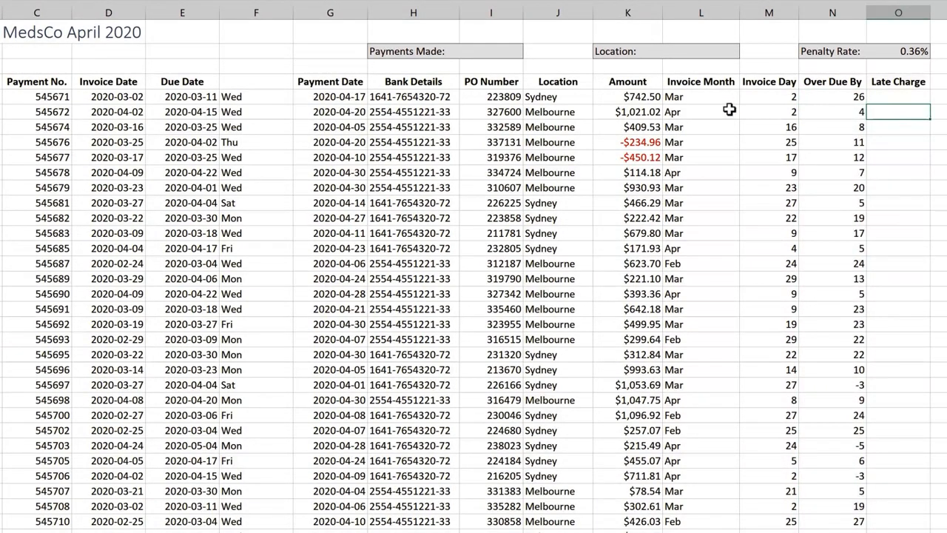